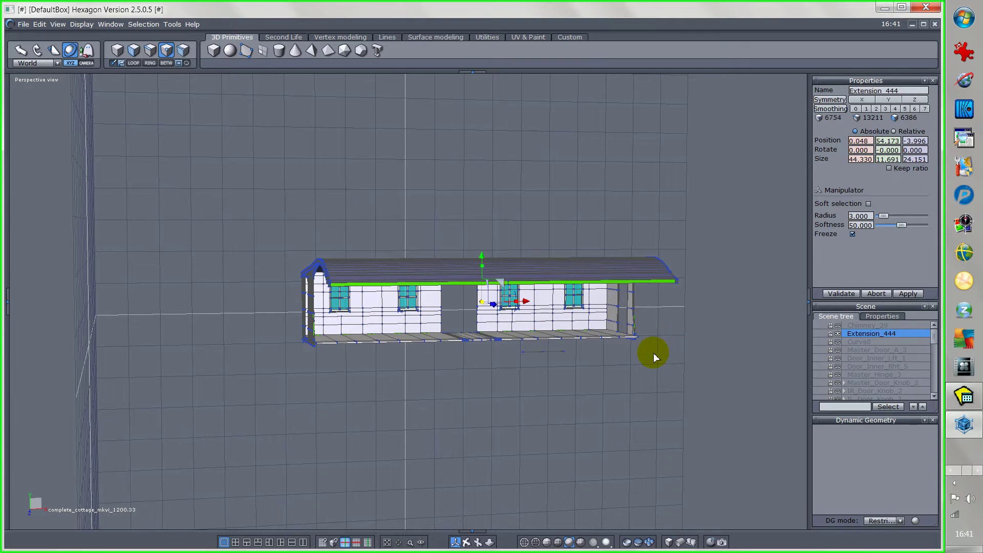
- Select the vertices of the window immediately right of the central doorway and examine them up close
right_drag(653, 353, 542, 338)
scroll(544, 339, up, 5)
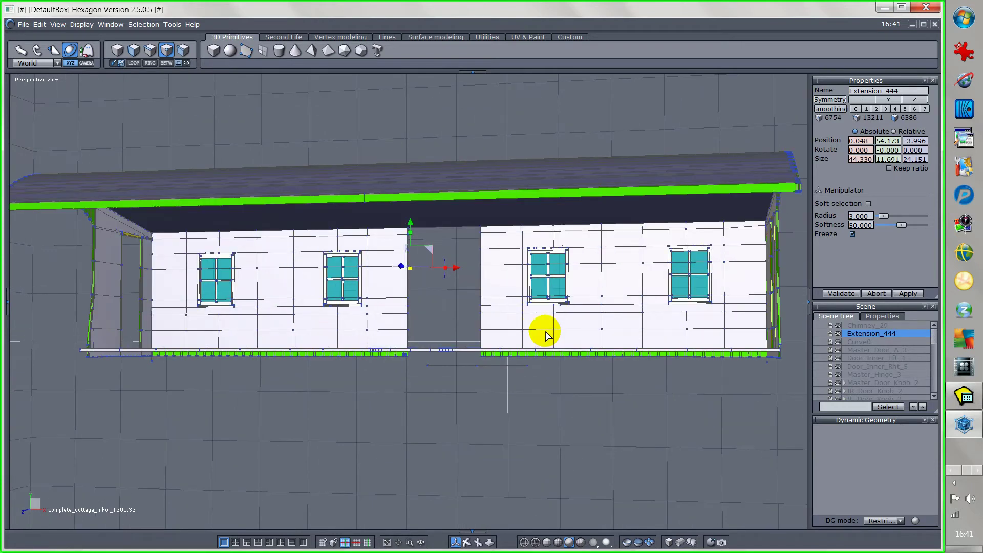
scroll(544, 336, up, 2)
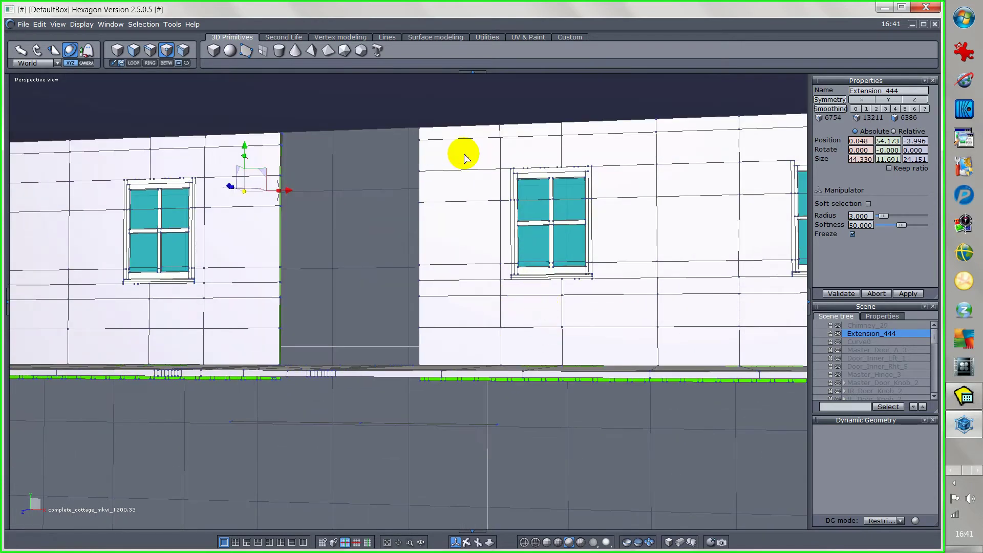
drag(496, 167, 617, 311)
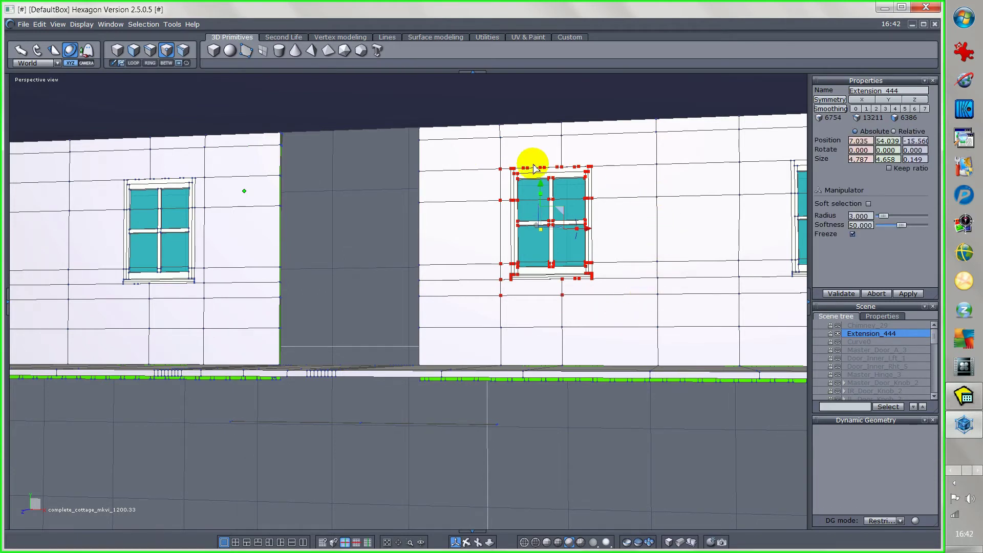
scroll(533, 174, up, 3)
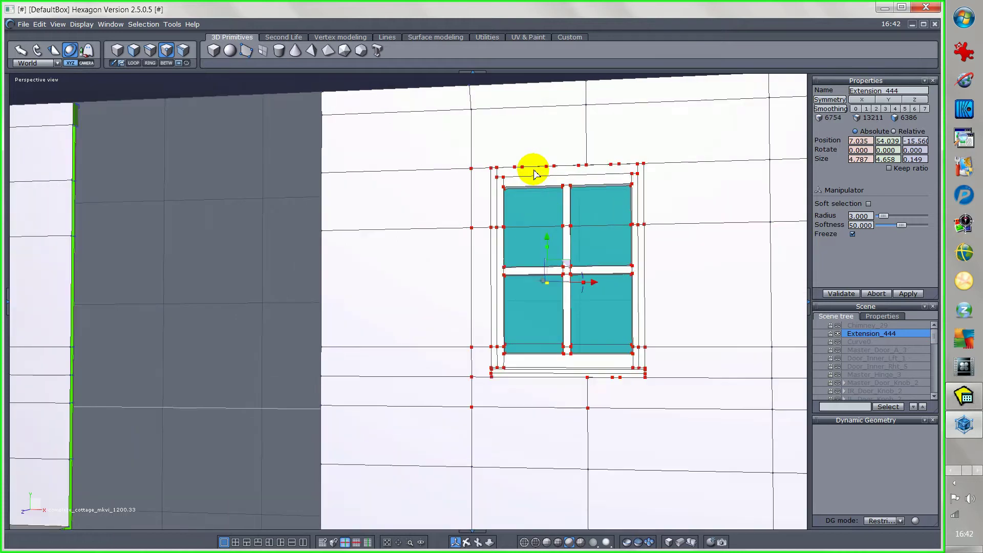
scroll(534, 175, up, 1)
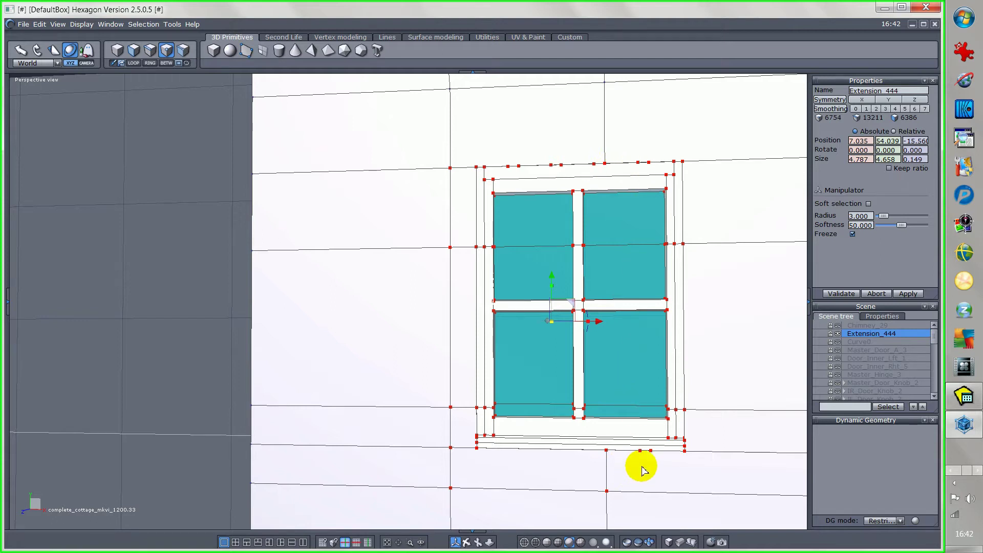
- Select the vertices along the top frame of the far-right window and compare it with the neighbouring windows
middle_drag(726, 469, 259, 456)
drag(439, 124, 724, 197)
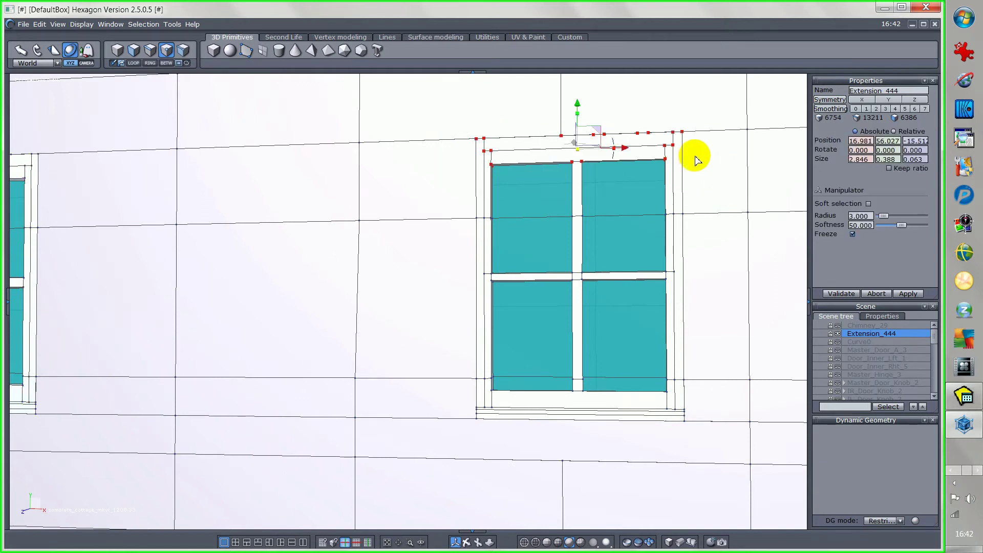
scroll(610, 219, down, 5)
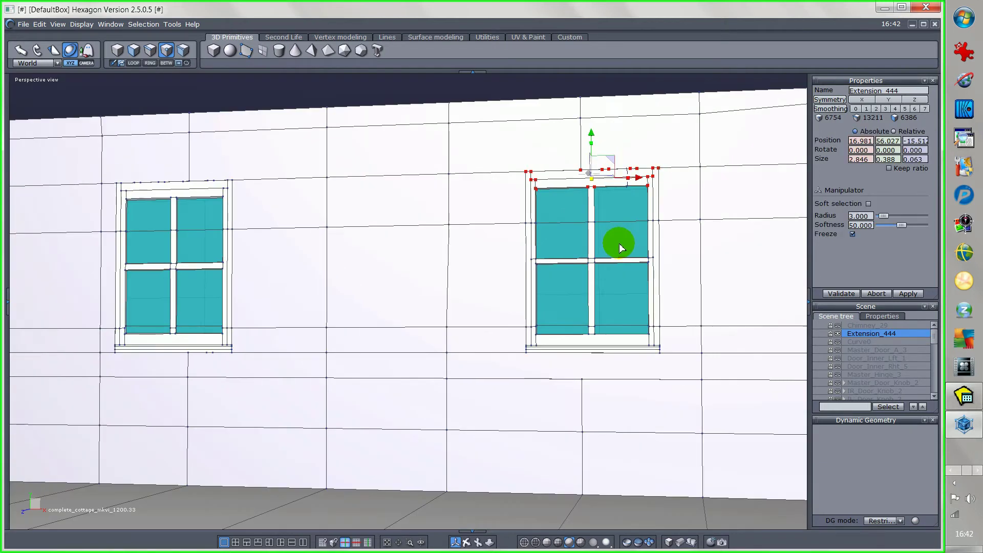
scroll(621, 251, down, 3)
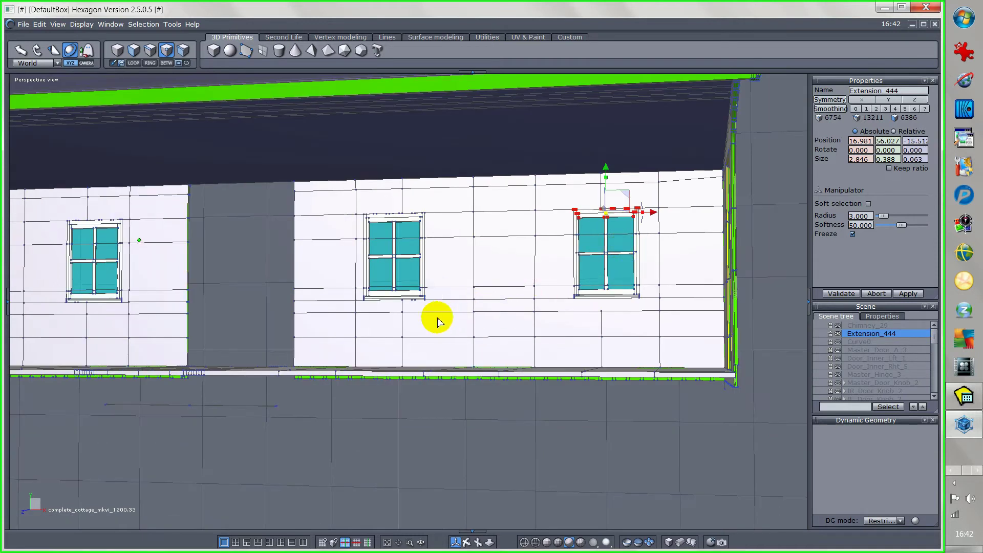
scroll(471, 328, up, 2)
middle_drag(476, 331, 484, 332)
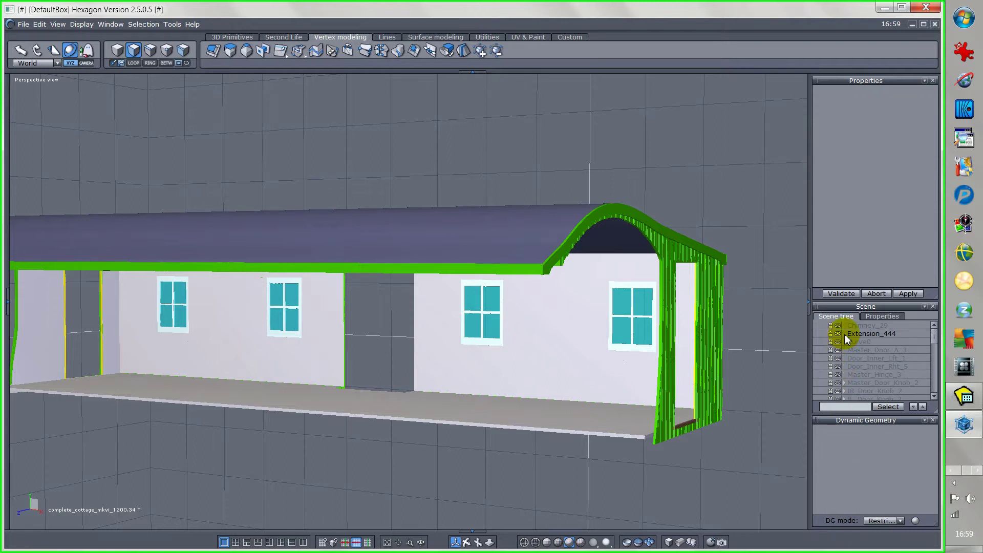
- Select Extension_444 in point selection mode and pick the front bottom corner point of the vertical glazing bar in the window right of the doorway
click(870, 334)
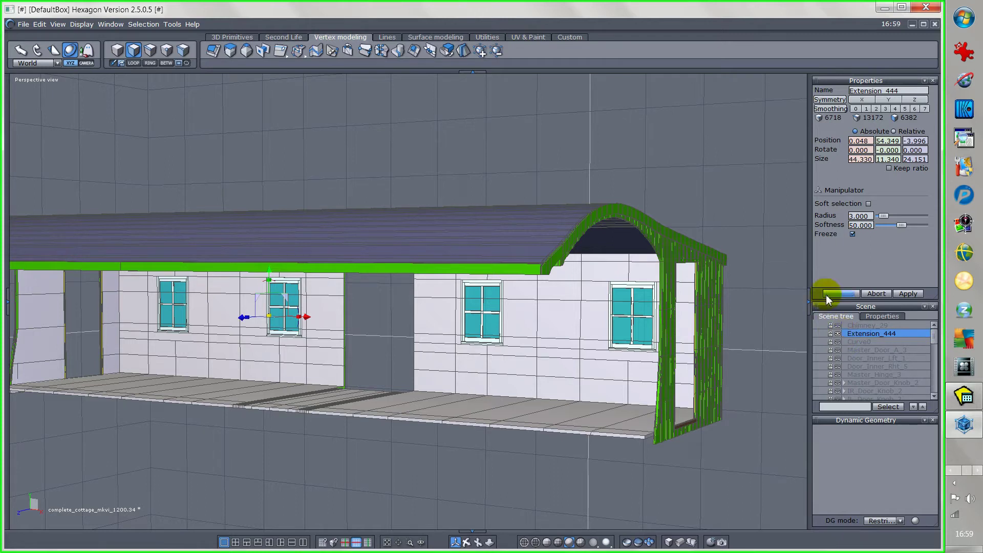
click(167, 50)
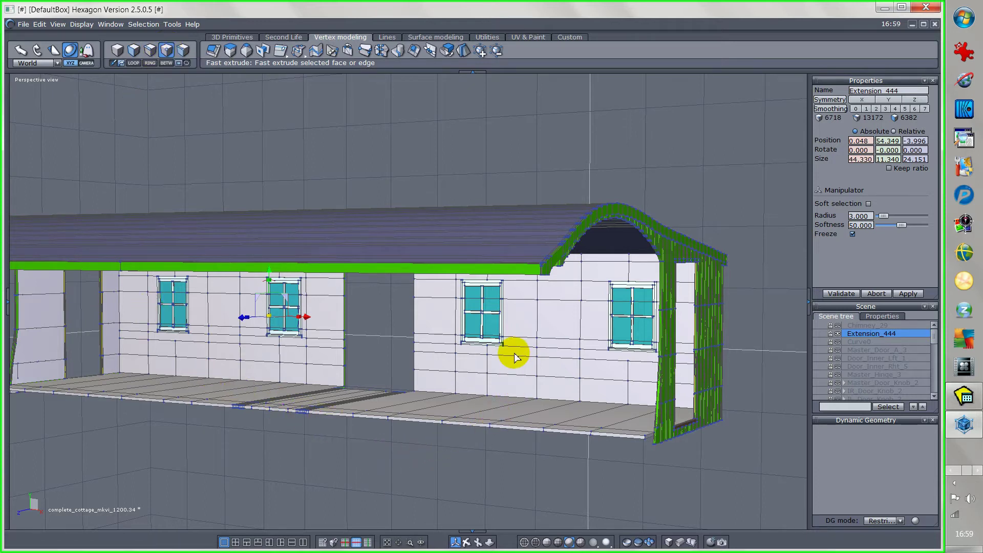
scroll(495, 339, up, 8)
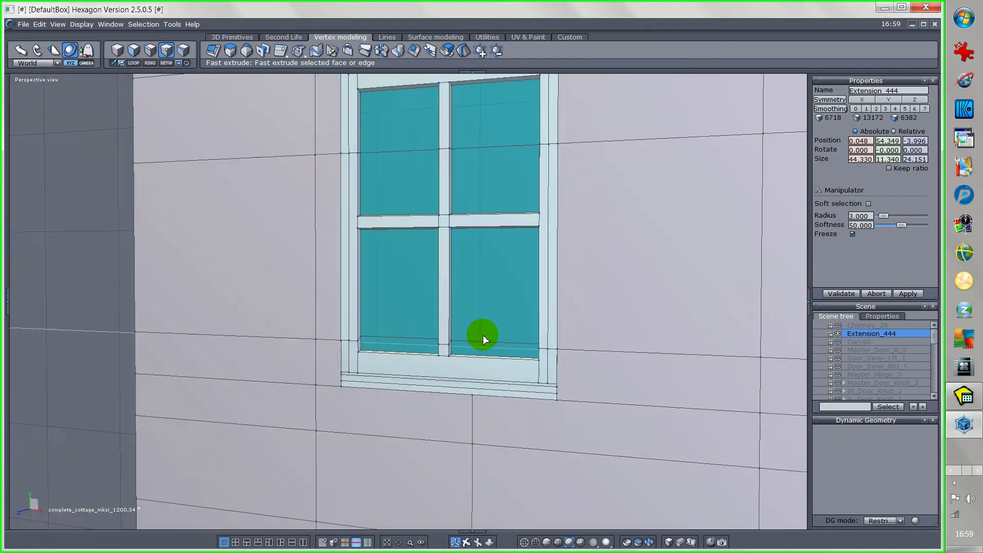
scroll(478, 343, up, 4)
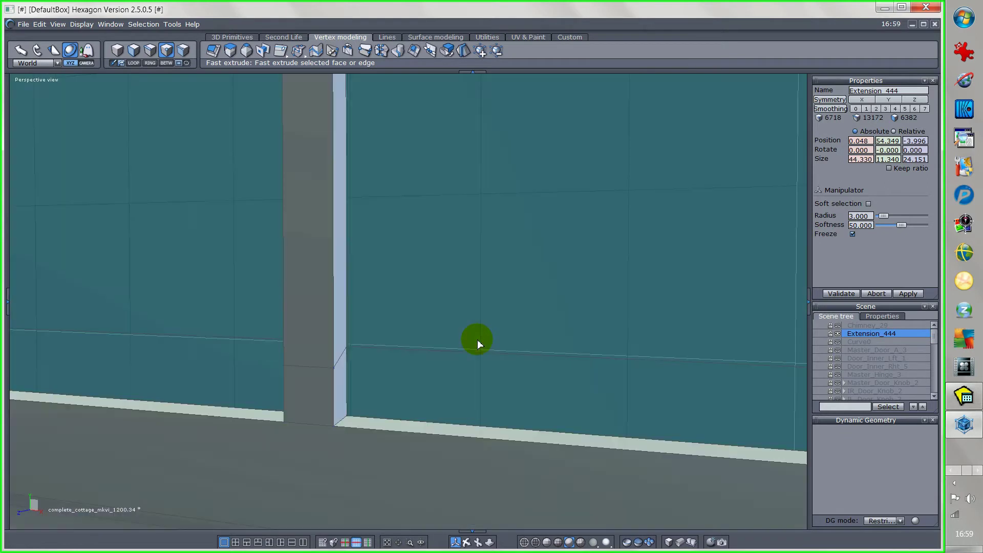
click(332, 426)
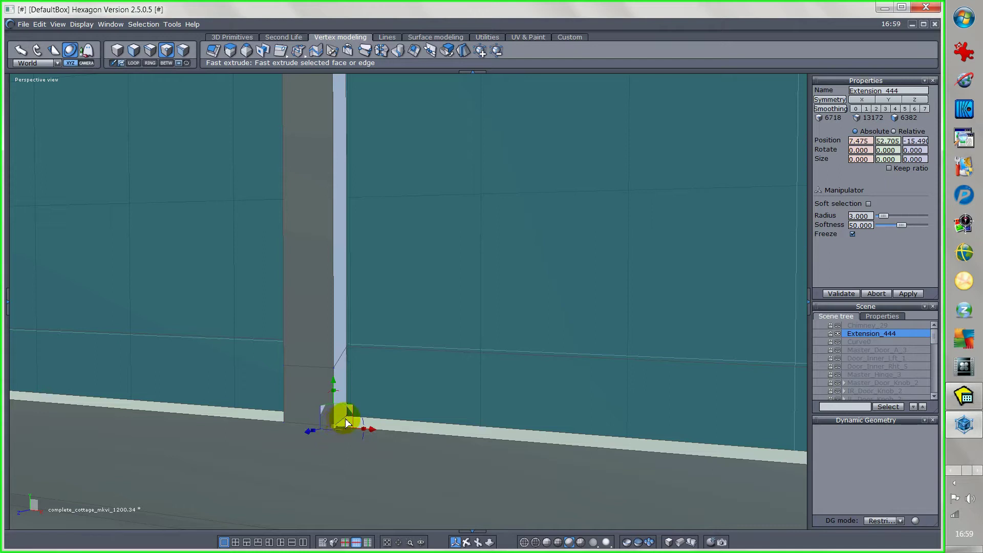
- Select the rear bottom corner point of the vertical glazing bar and copy its Z position value
click(347, 422)
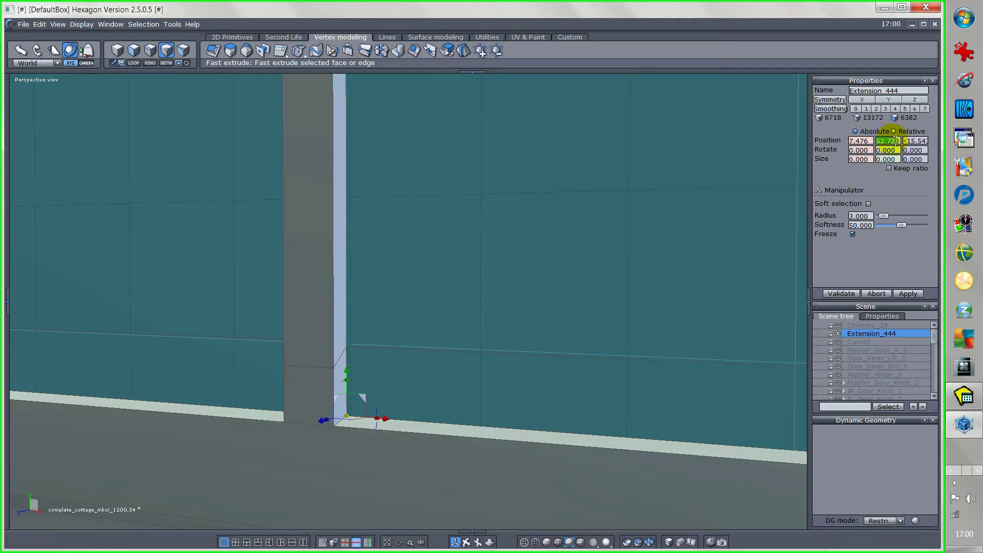
click(742, 237)
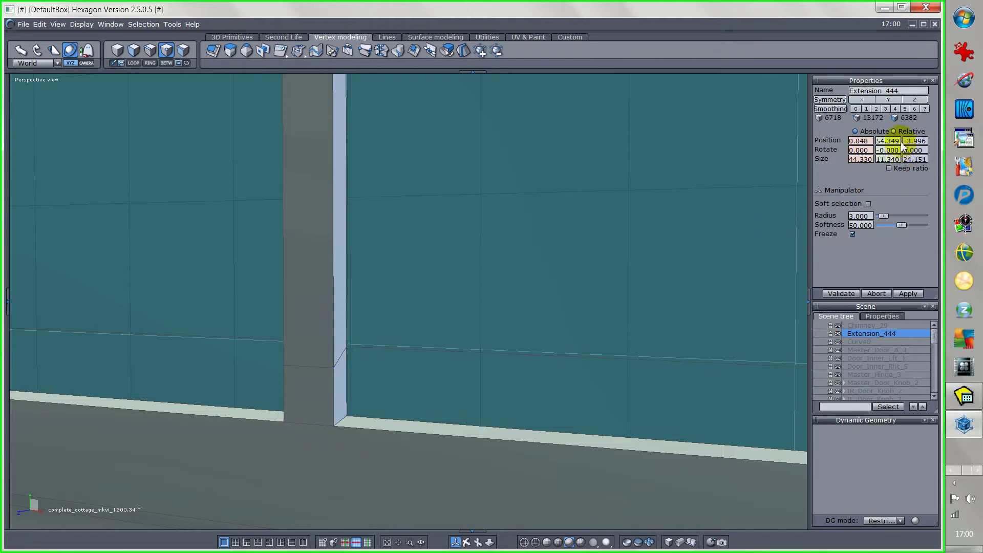
click(348, 418)
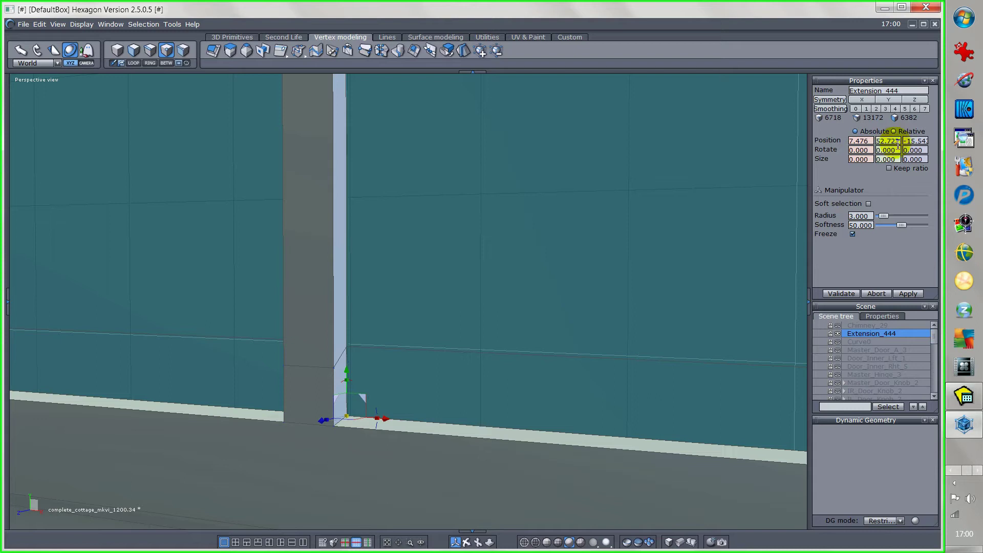
double_click(924, 141)
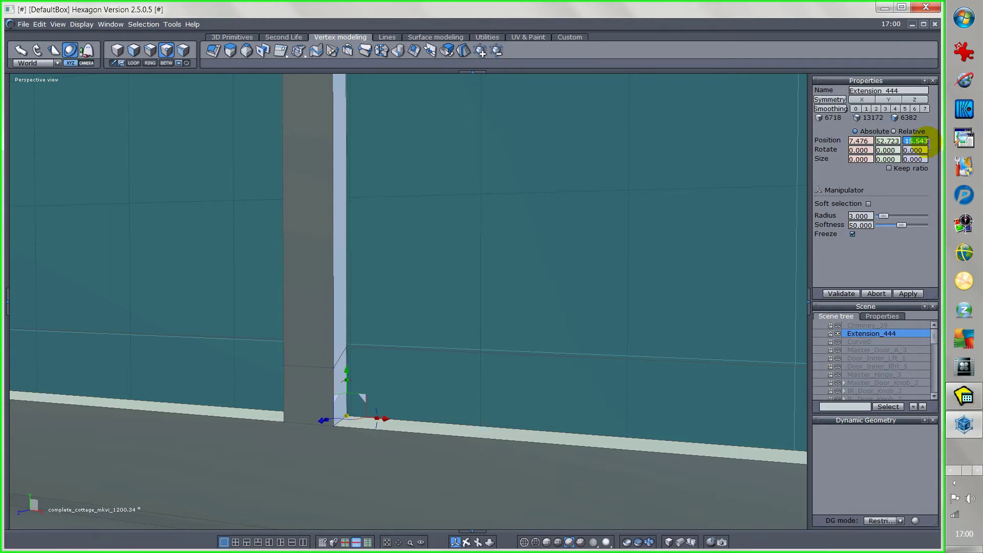
right_click(916, 142)
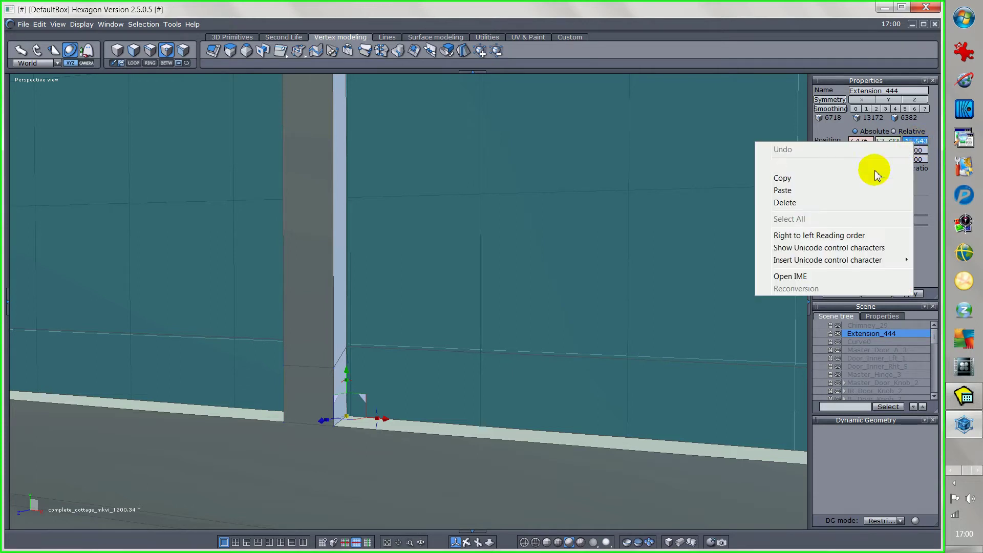
click(826, 176)
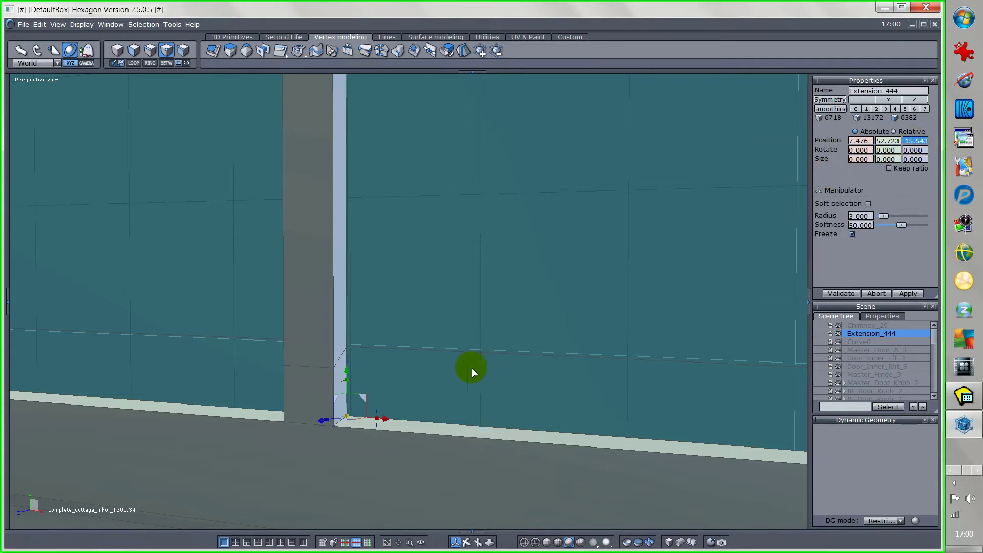
- Try to target weld the two lower front points of the vertical glazing bar to the matching points behind them
mouse_move(332, 432)
mouse_down()
mouse_move(331, 423)
mouse_move(324, 444)
mouse_up()
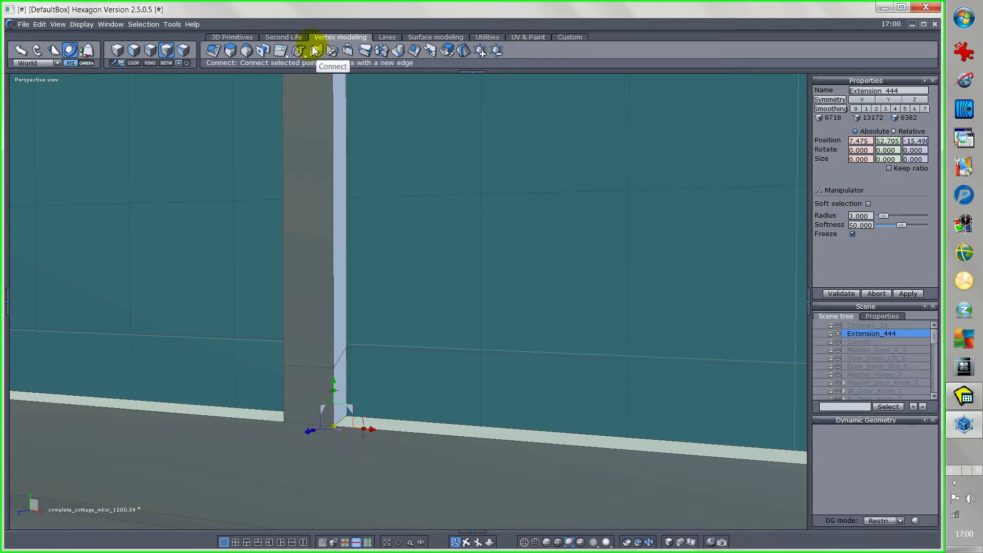
click(349, 51)
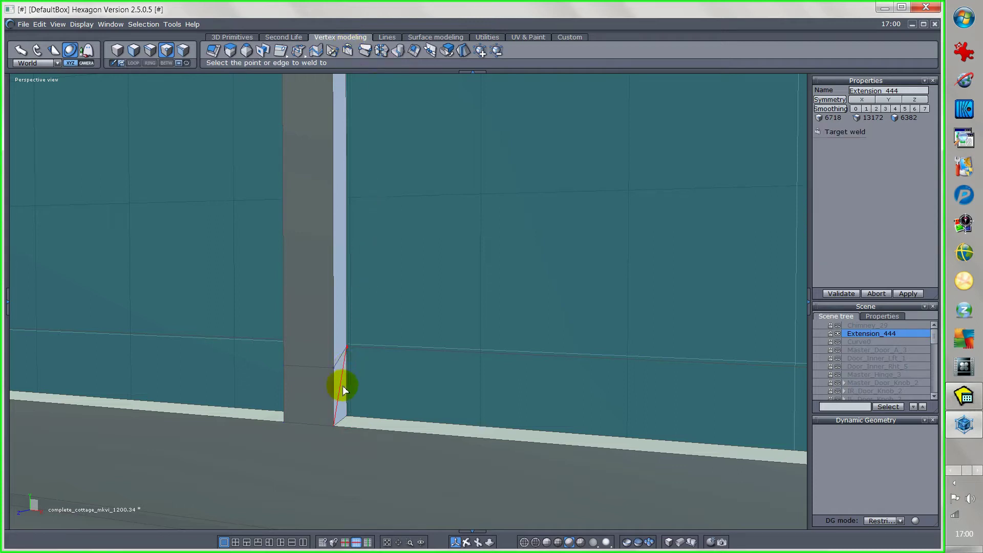
click(351, 420)
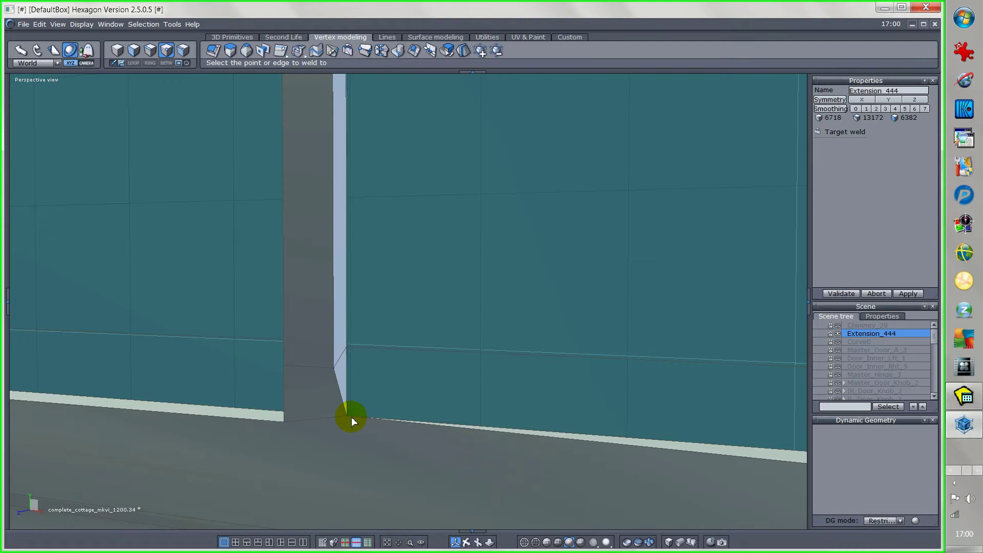
click(335, 369)
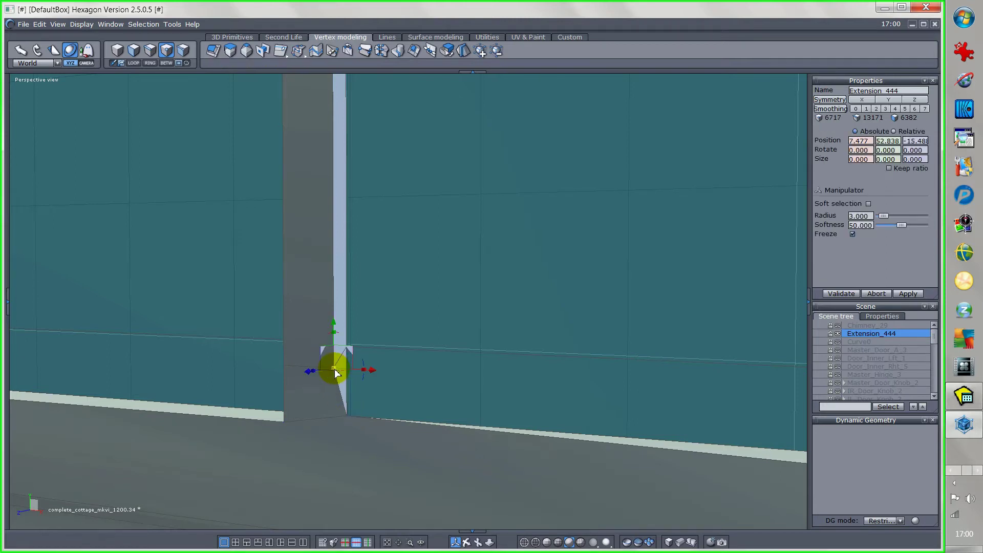
click(360, 340)
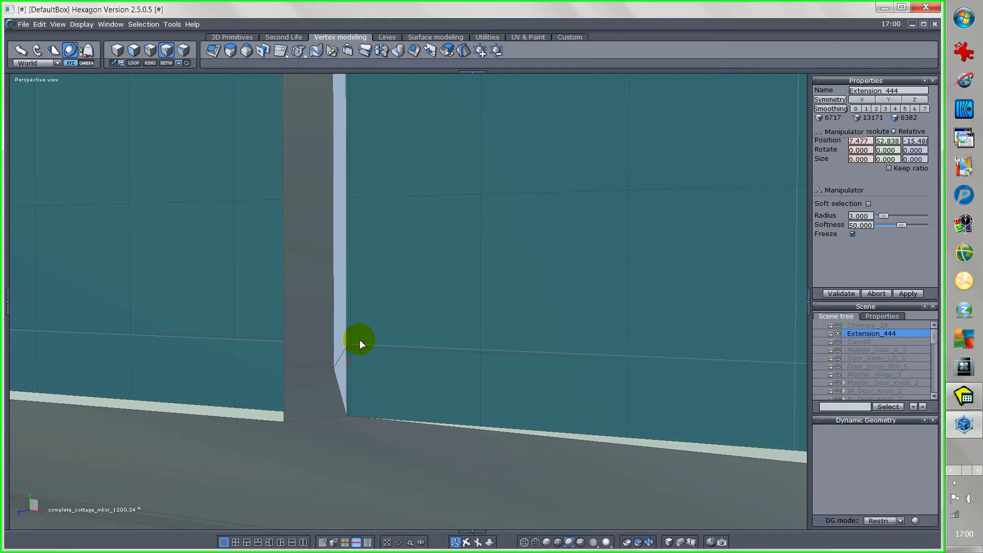
click(357, 345)
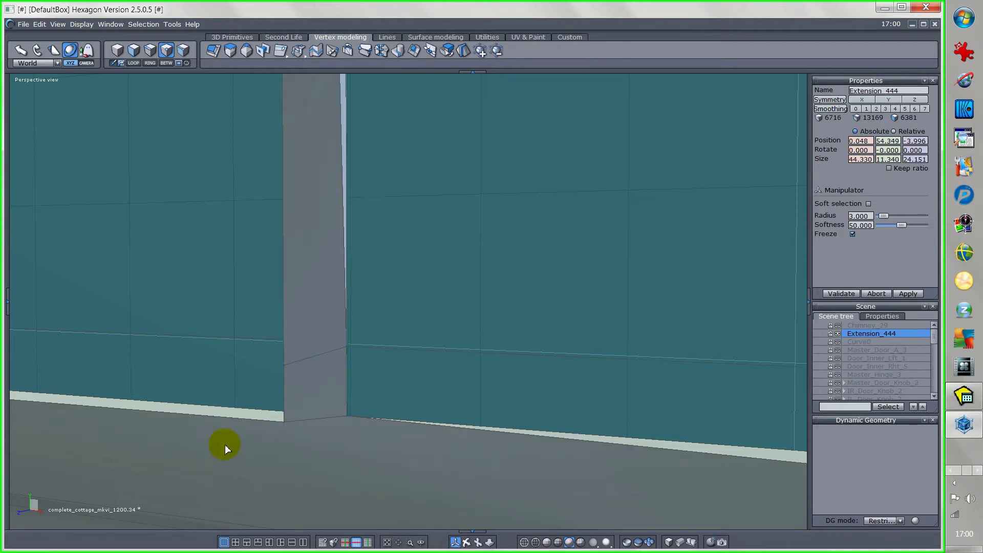
- Try to target weld the two lower front points of the left window frame to the matching inner points against the glass
middle_drag(225, 460, 261, 465)
drag(224, 464, 260, 413)
key(w)
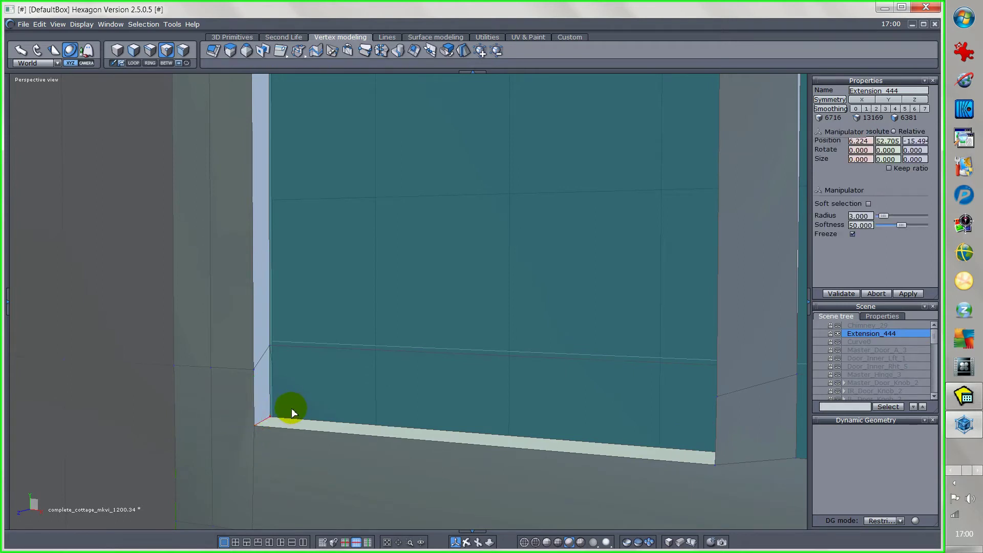
click(290, 411)
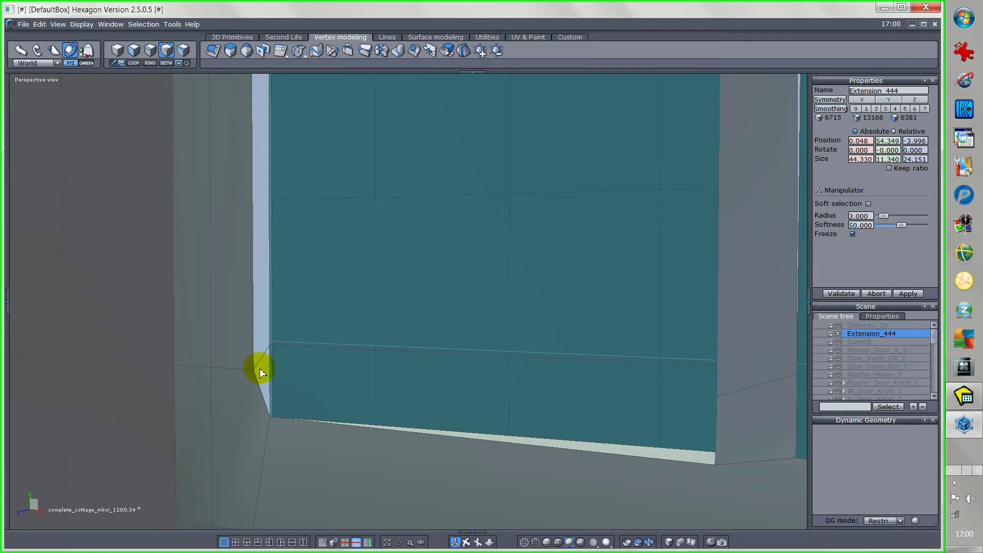
key(w)
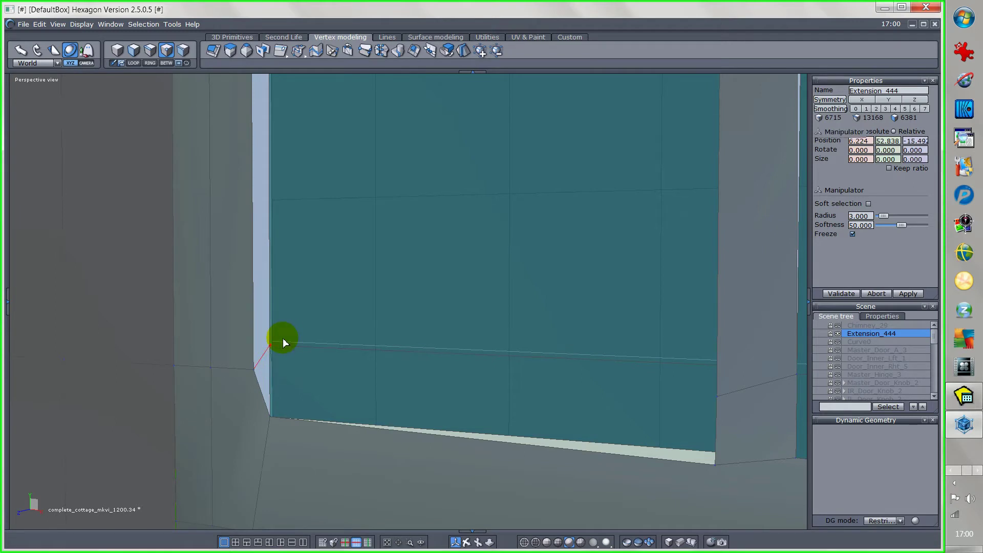
click(285, 342)
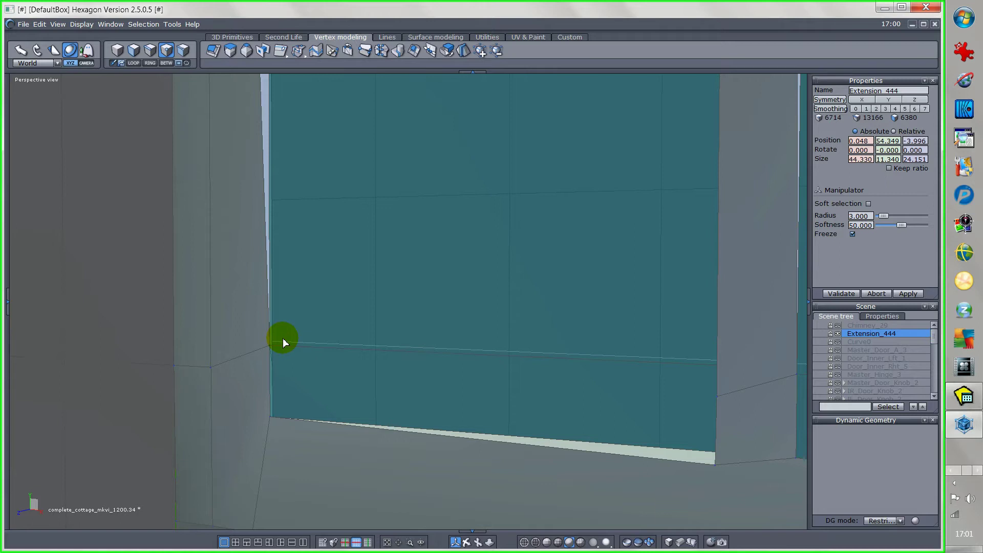
- Undo all the point welds made on the window's glazing bar and left frame
scroll(285, 342, down, 3)
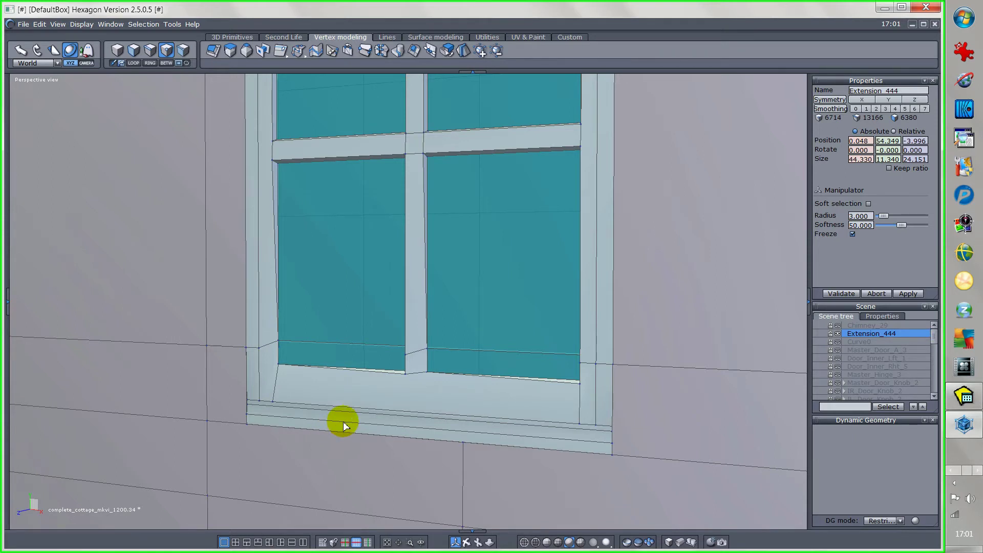
key(ctrl+z)
key(ctrl+z)
key(ctrl+z)
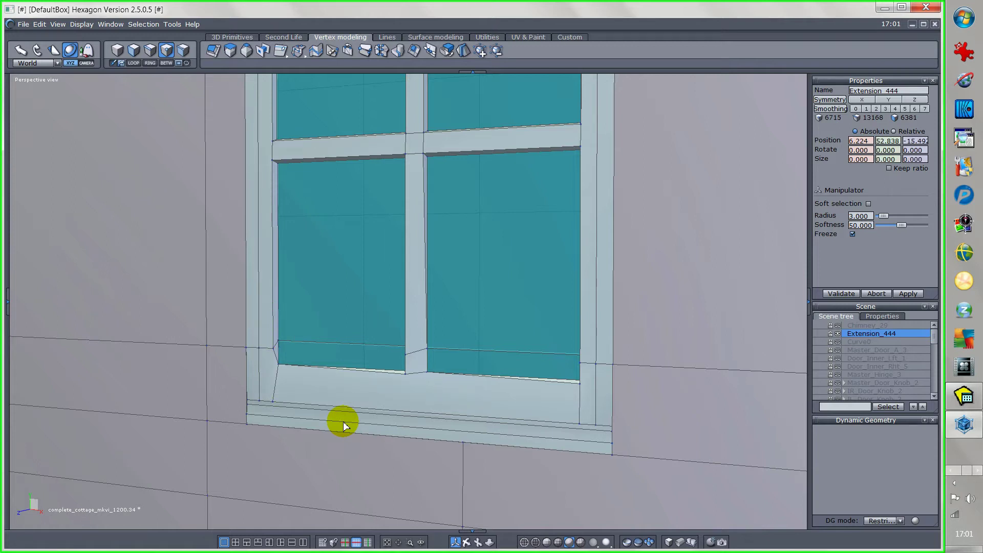
key(ctrl+z)
key(ctrl+z)
key(ctrl+z)
key(ctrl+z)
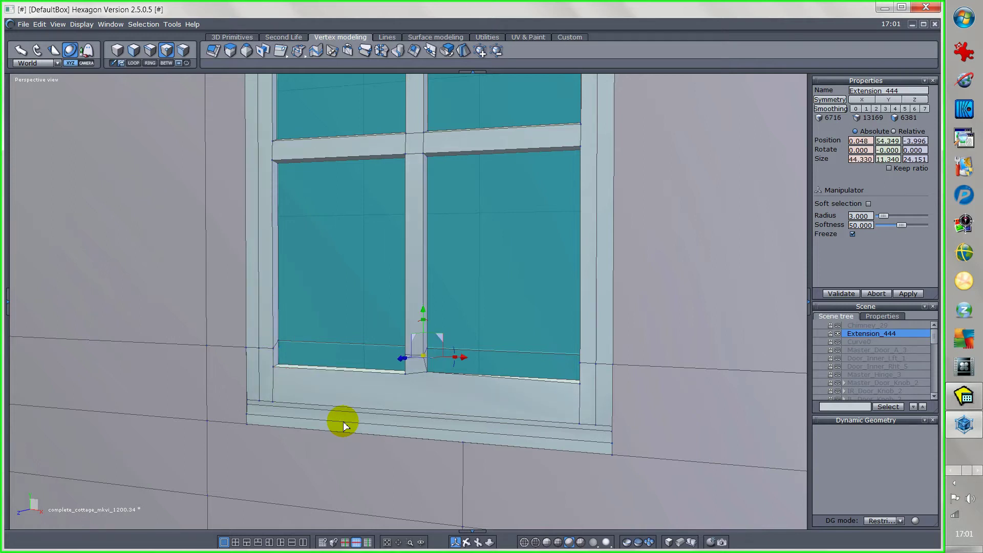
key(ctrl+z)
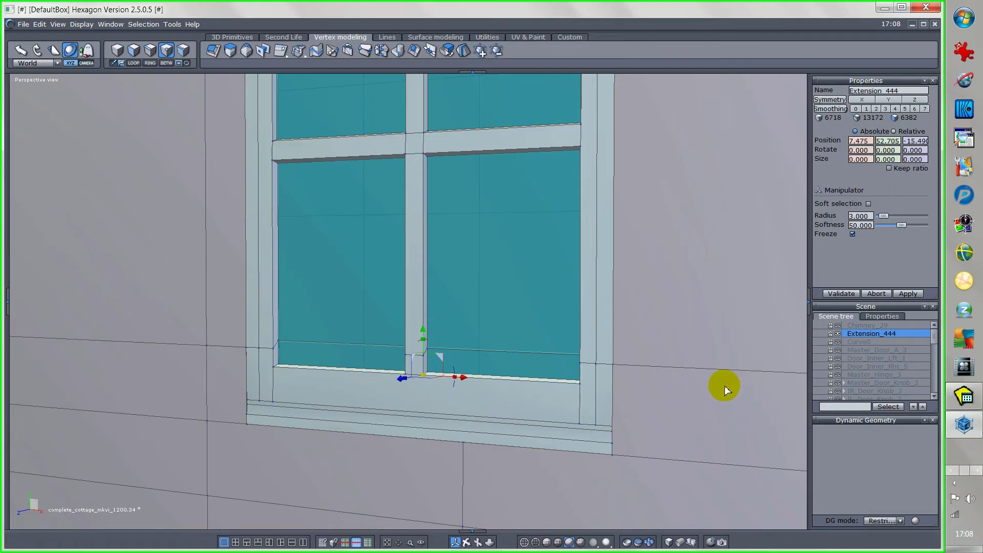
scroll(724, 390, down, 5)
scroll(720, 390, down, 3)
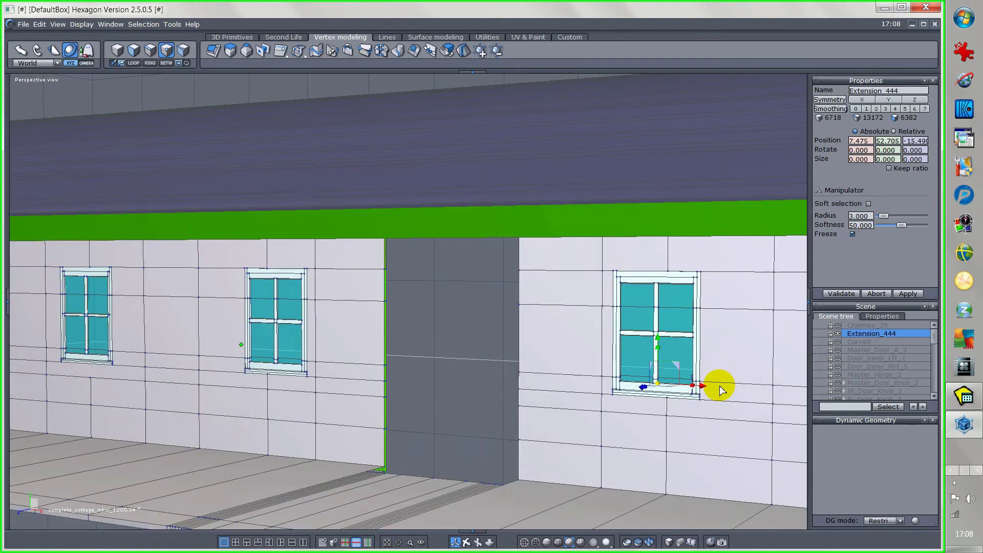
- Select all front faces of the extension's long inner wall, including the window frames and glazing bars
scroll(720, 390, down, 3)
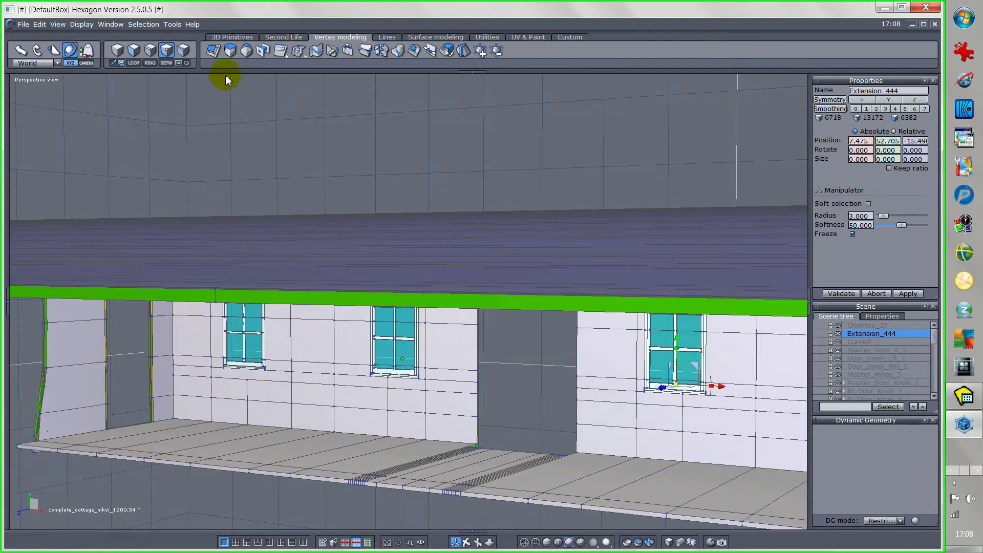
click(134, 57)
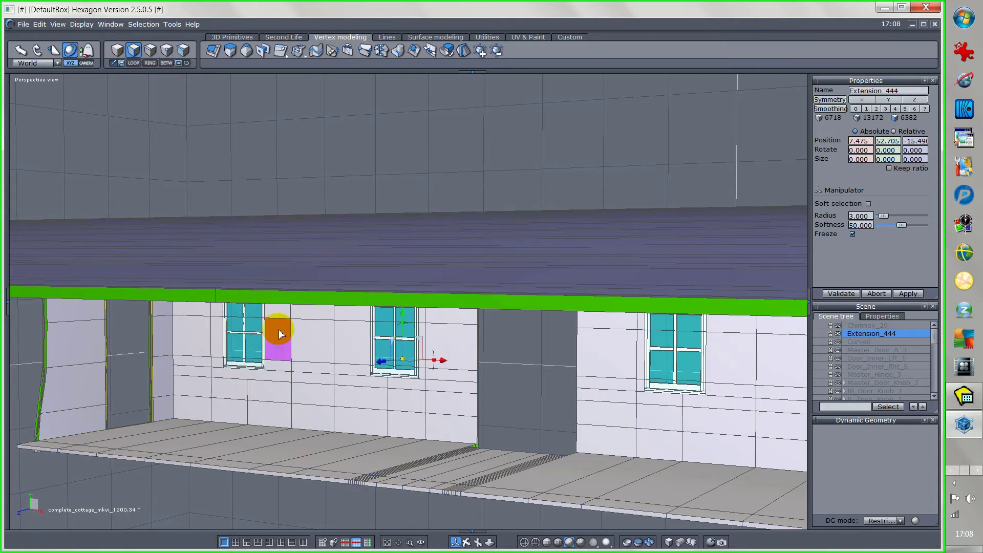
click(302, 345)
mouse_move(304, 366)
mouse_down()
mouse_move(305, 410)
mouse_move(316, 419)
mouse_move(353, 401)
mouse_move(352, 424)
mouse_move(354, 315)
mouse_up()
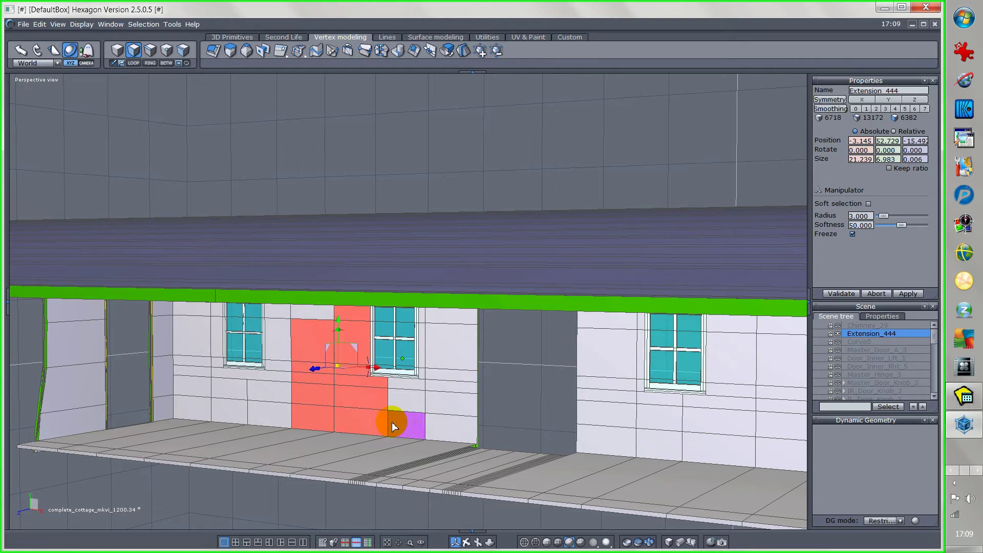
drag(388, 374, 392, 381)
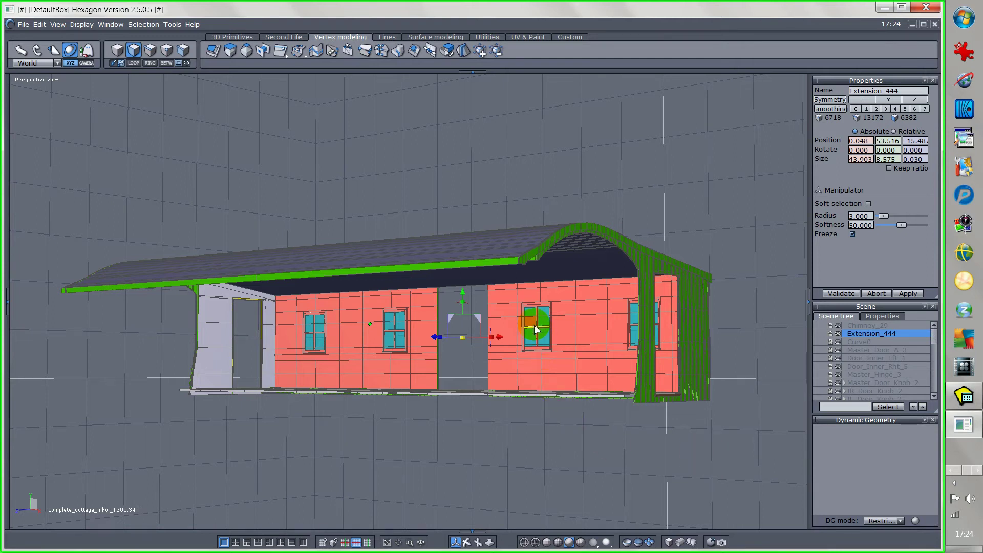
- Add the unselected front faces of the horizontal glazing bar in the window beside the doorway to the wall selection
scroll(536, 329, up, 3)
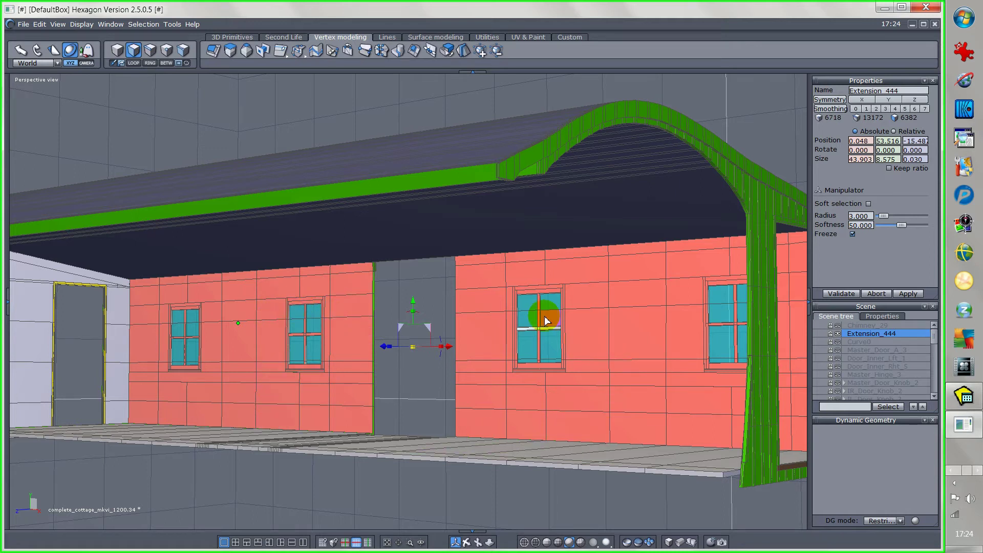
click(410, 542)
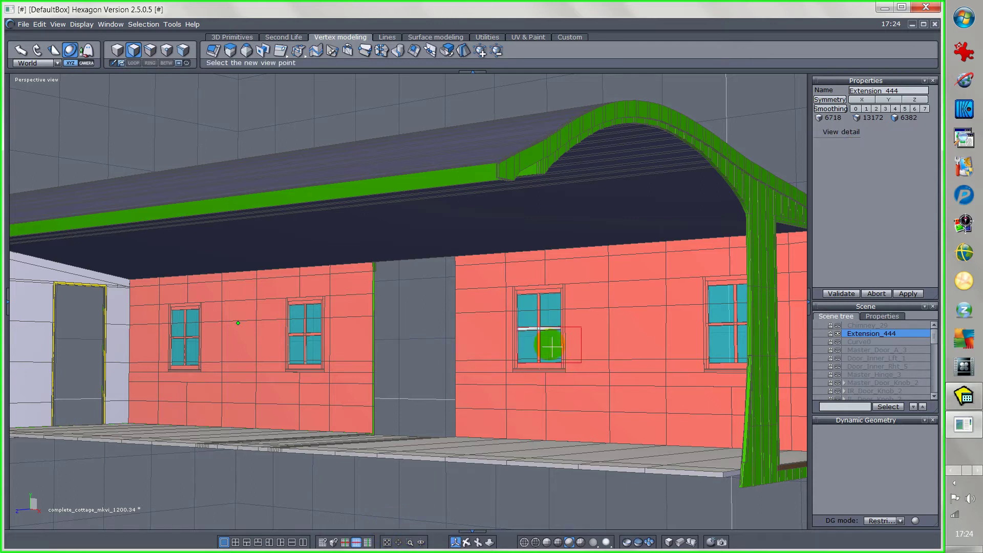
click(536, 329)
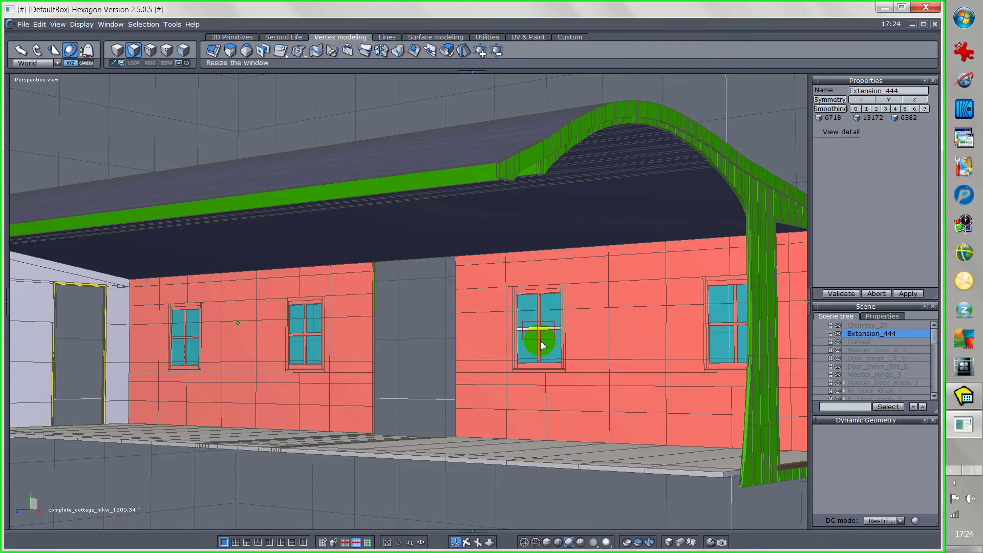
click(542, 353)
click(401, 295)
click(441, 290)
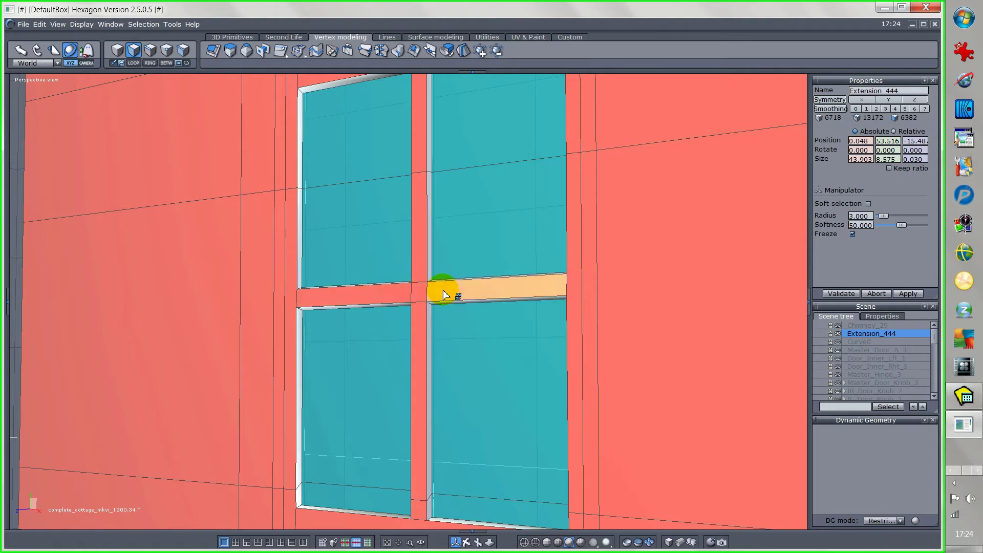
- Set the selected inner wall faces' Z position to the copied value -15.543 and validate the move
scroll(753, 421, down, 10)
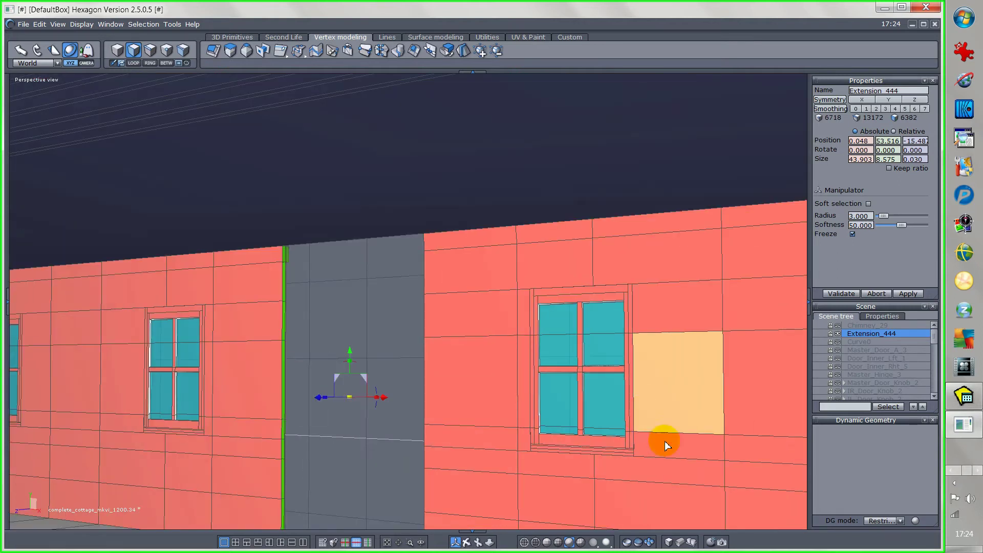
middle_drag(696, 465, 456, 428)
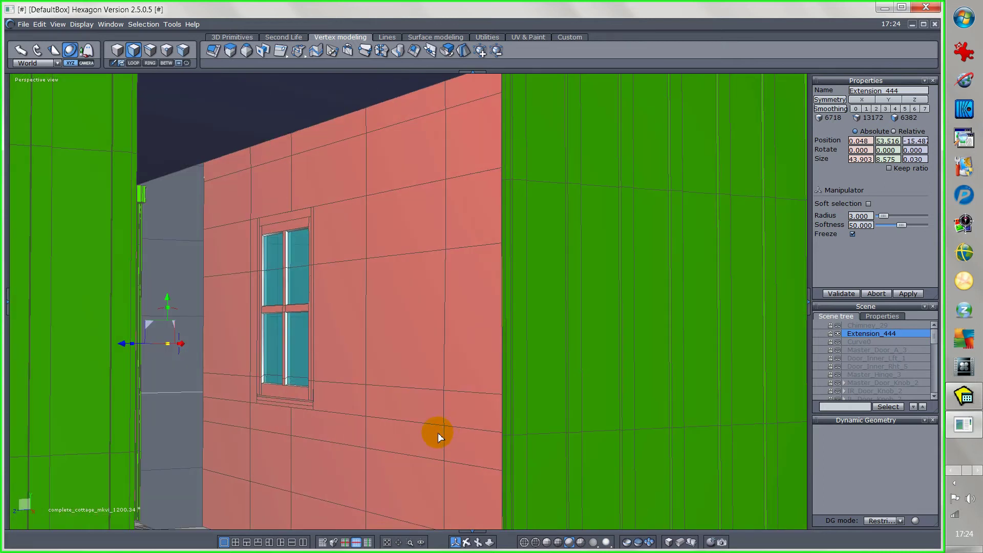
double_click(905, 141)
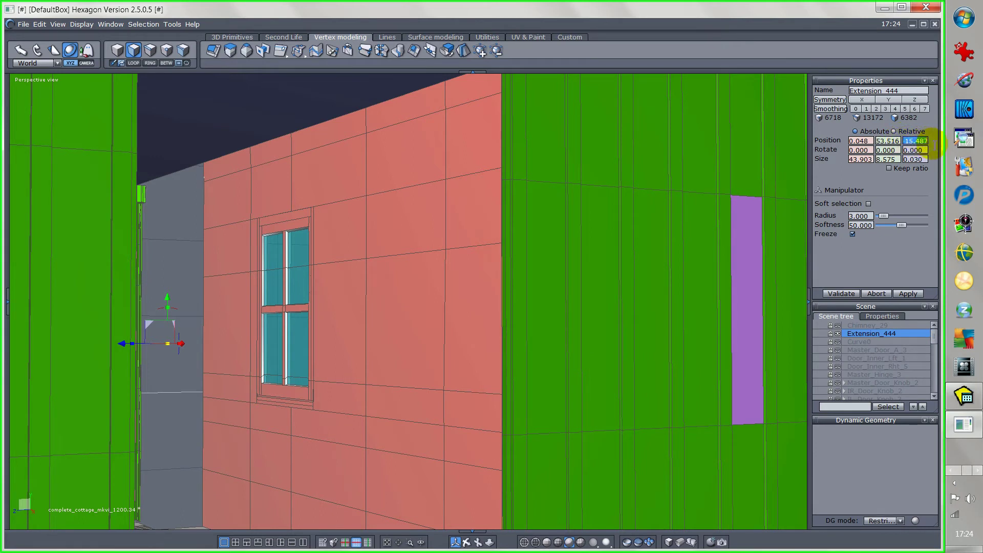
right_click(925, 142)
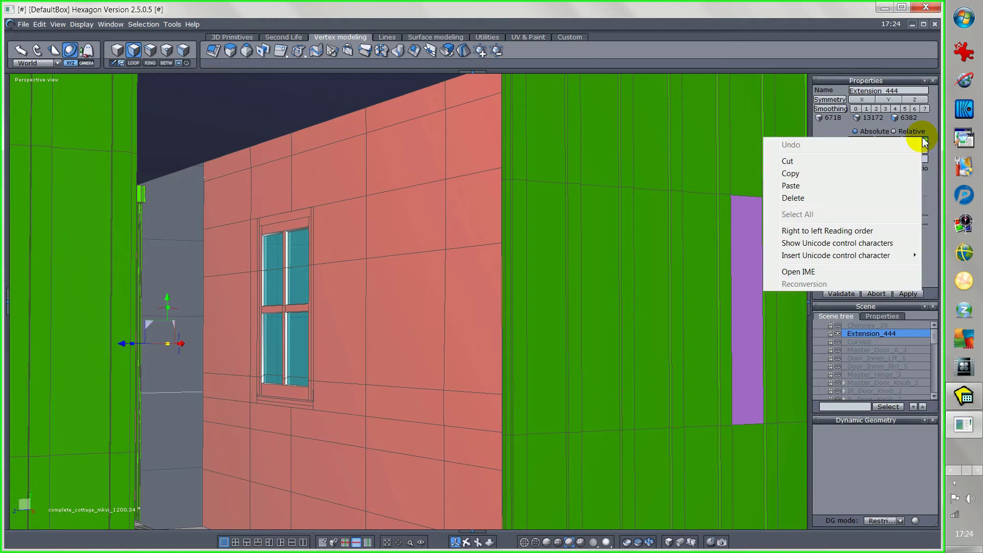
click(818, 187)
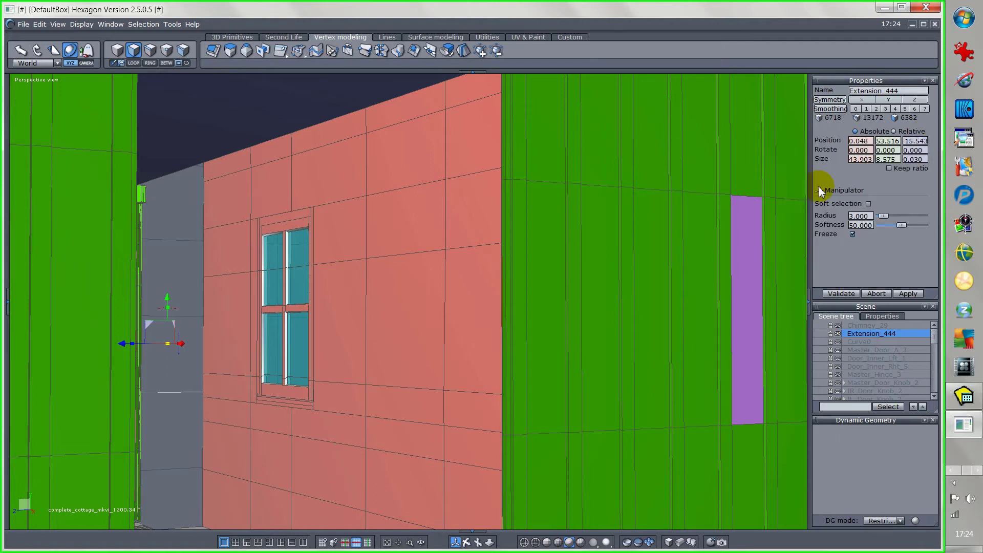
click(256, 487)
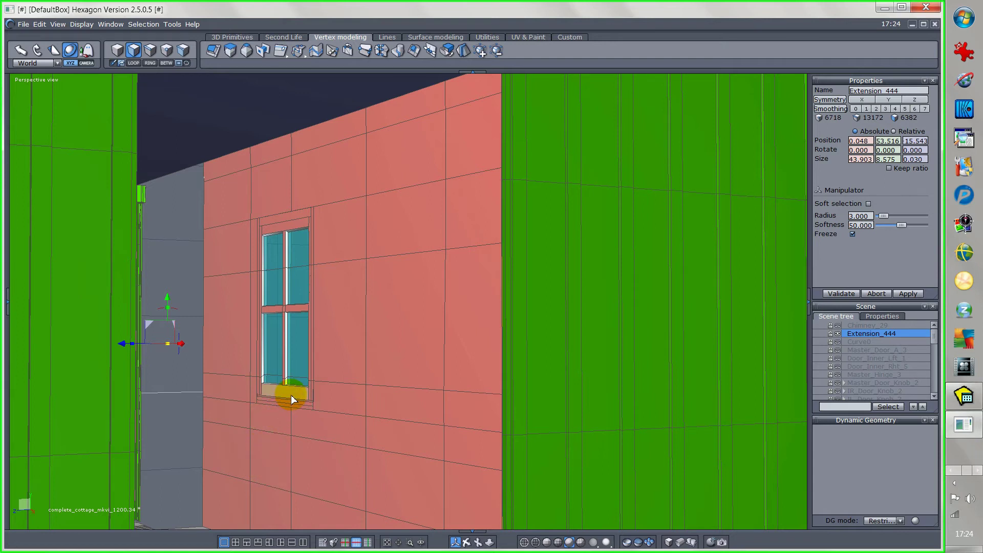
click(296, 368)
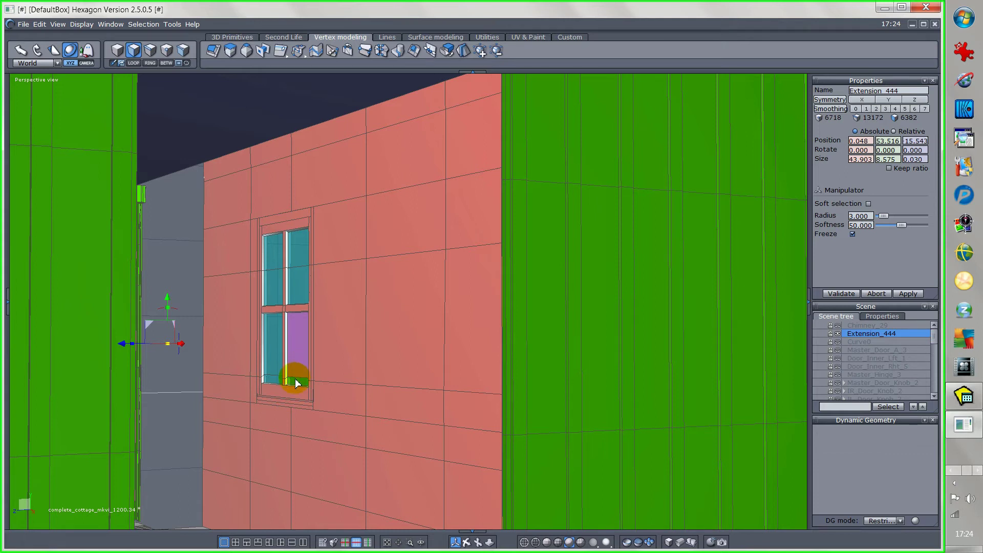
click(840, 293)
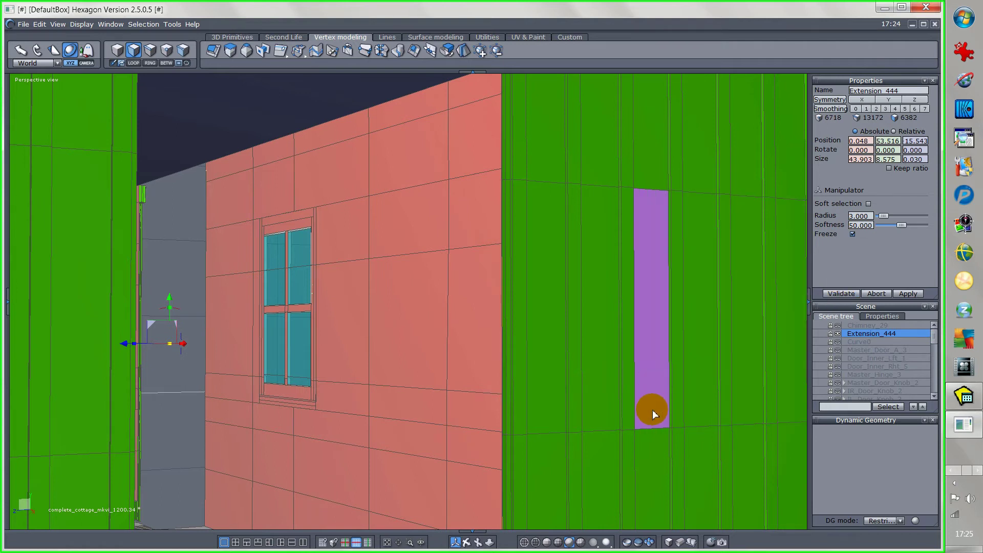
- Examine the windows and sills on the outer green plank wall
scroll(652, 410, down, 5)
middle_drag(776, 481, 459, 480)
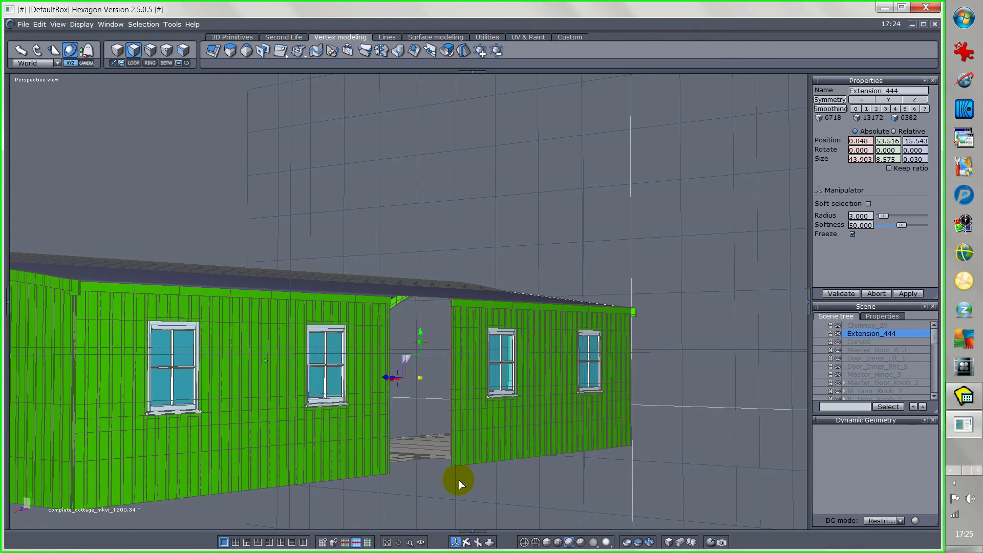
scroll(590, 409, up, 8)
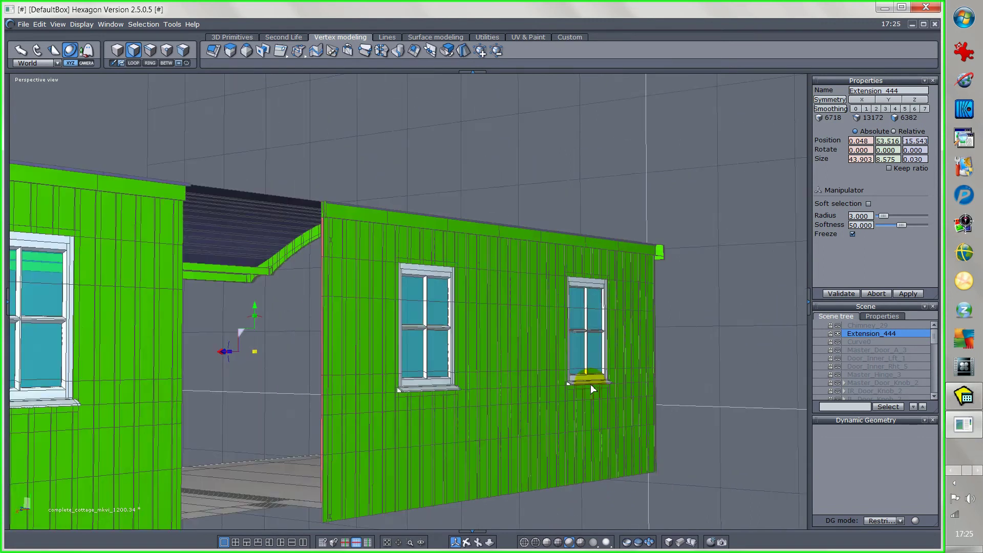
scroll(586, 396, up, 4)
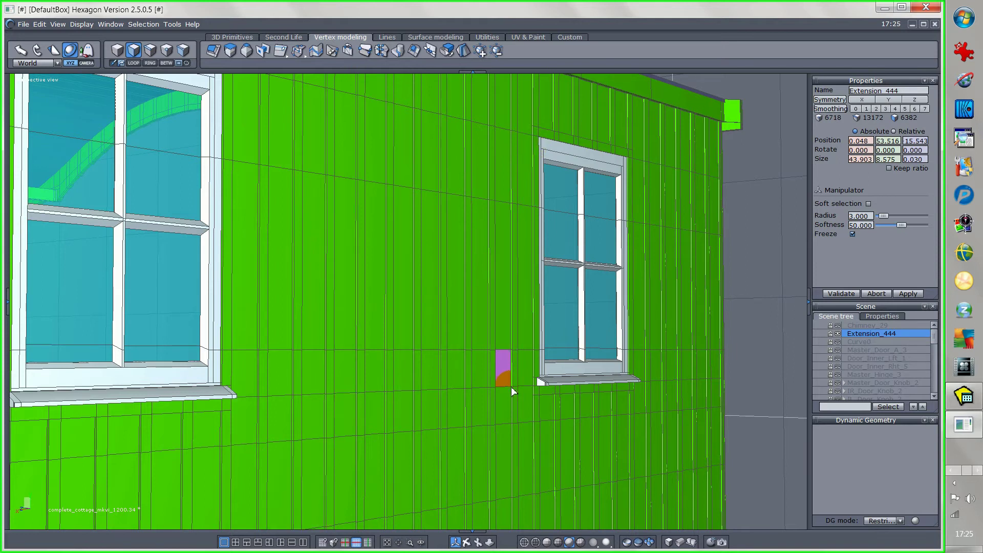
middle_drag(382, 460, 715, 416)
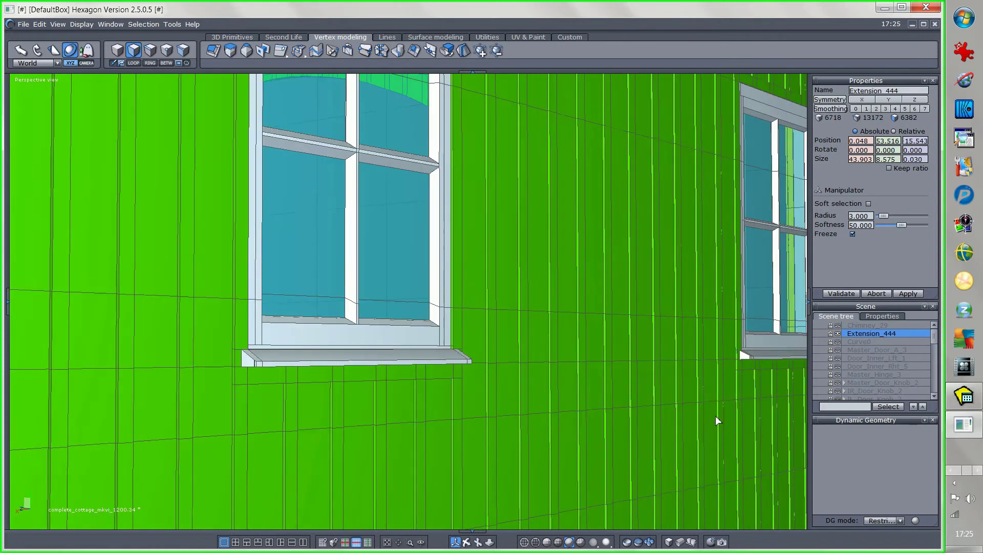
- Examine the small recesses near the lower and upper ends of the plank wall's edge beside the doorway
scroll(386, 460, down, 3)
middle_drag(339, 477, 425, 289)
scroll(213, 439, up, 4)
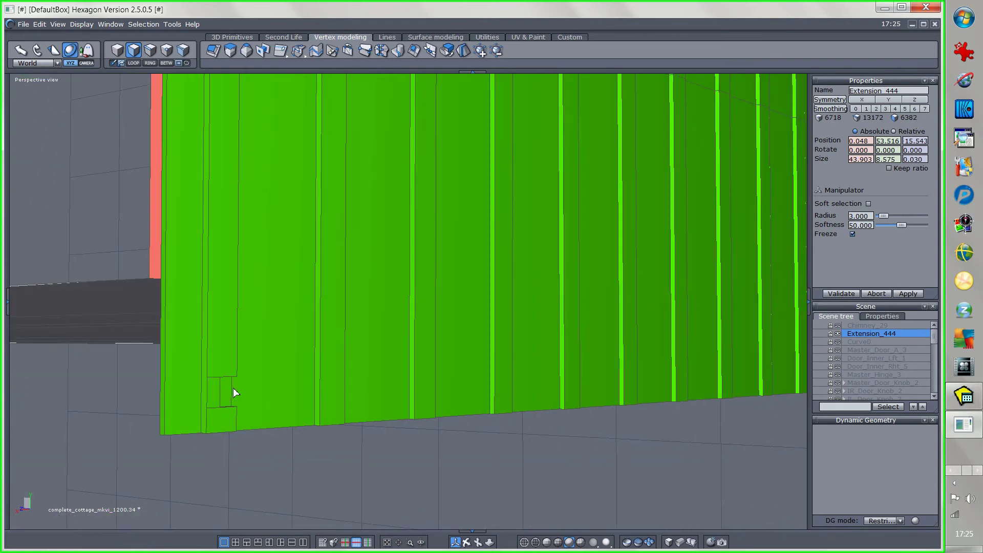
scroll(261, 364, down, 2)
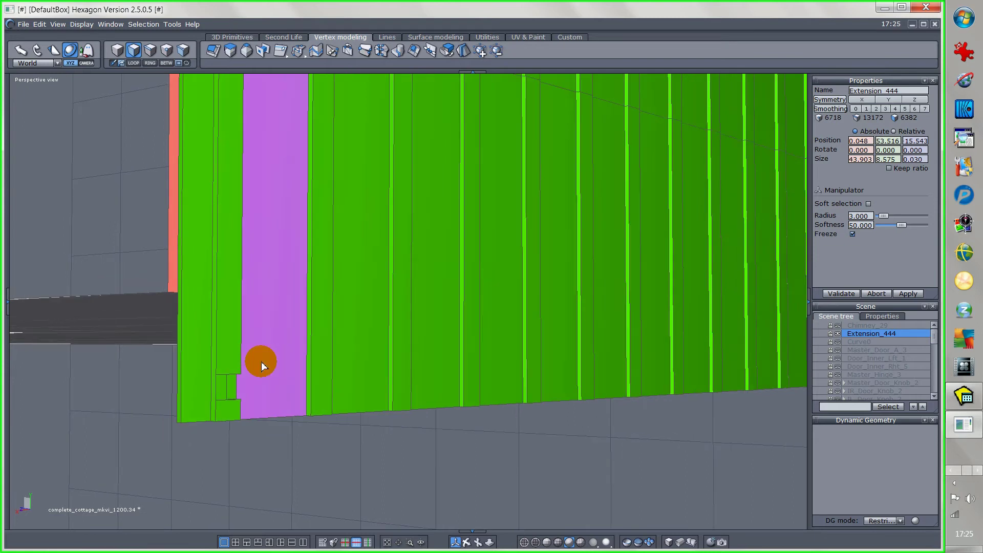
middle_drag(308, 291, 379, 549)
middle_drag(377, 362, 386, 536)
scroll(361, 250, down, 4)
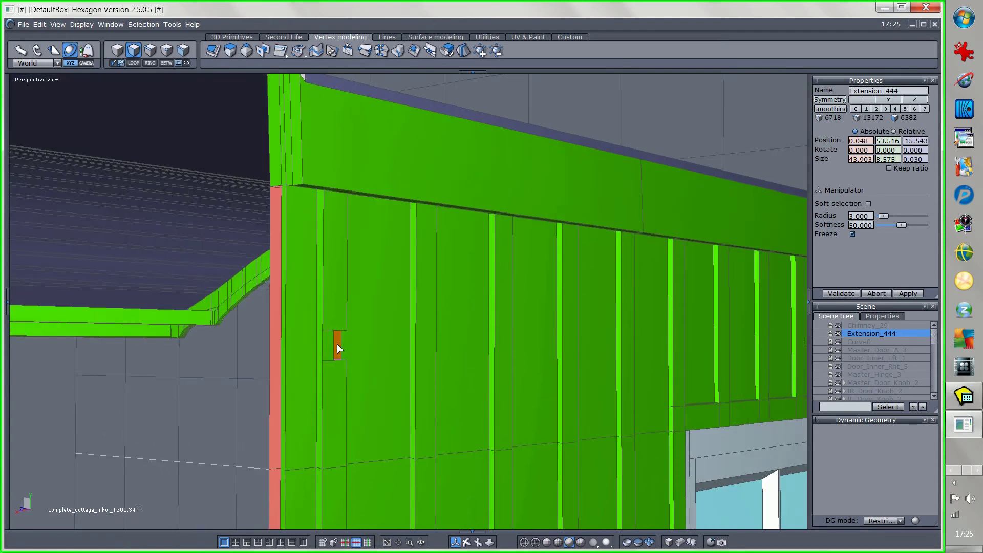
scroll(337, 348, down, 1)
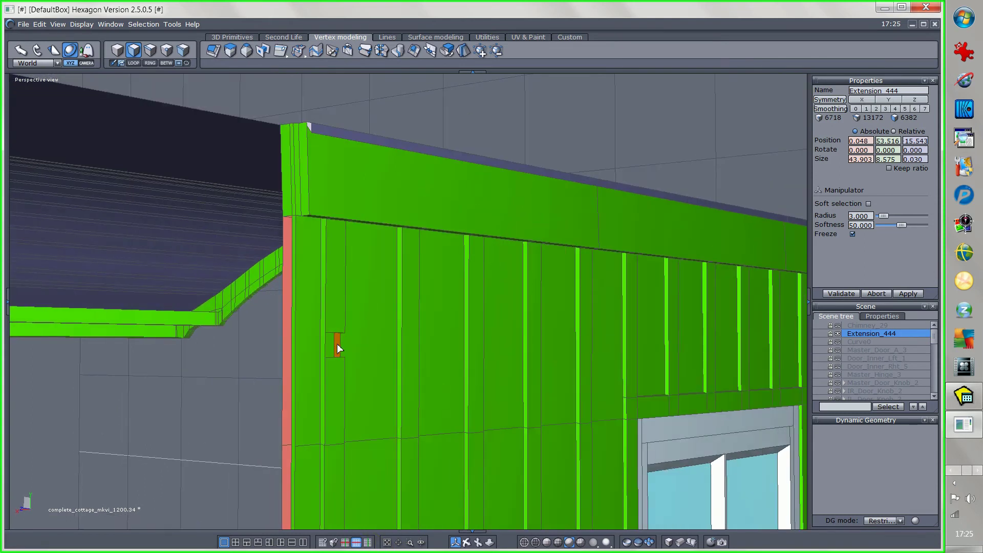
scroll(337, 343, down, 6)
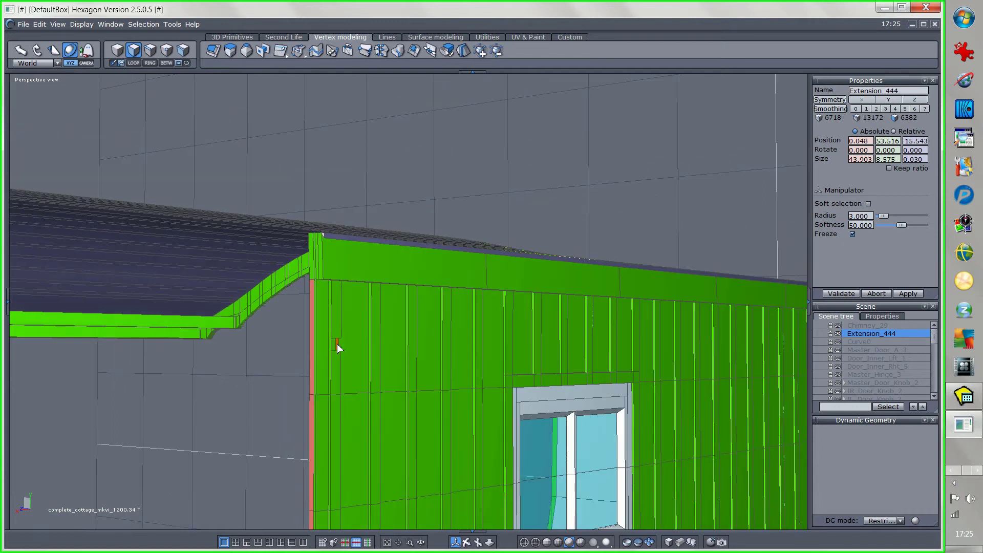
middle_drag(444, 494, 533, 441)
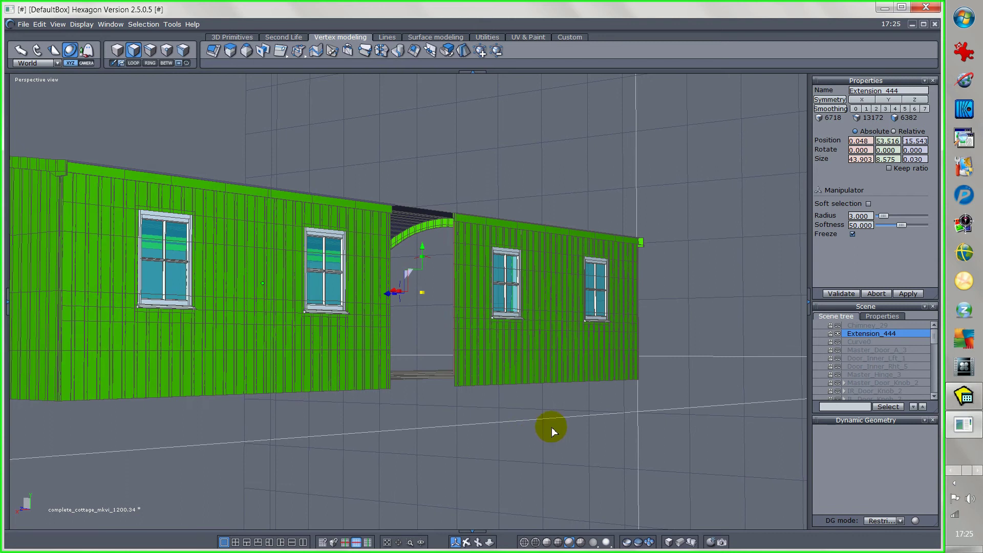
- Start a Weld on the extension at the far window's sill and raise the weld distance to 0.010
click(410, 542)
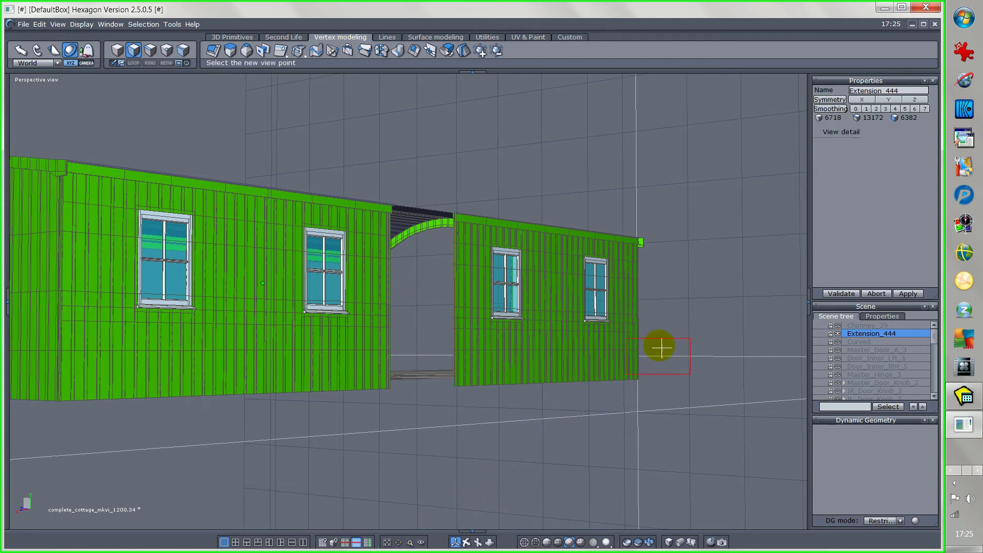
click(589, 324)
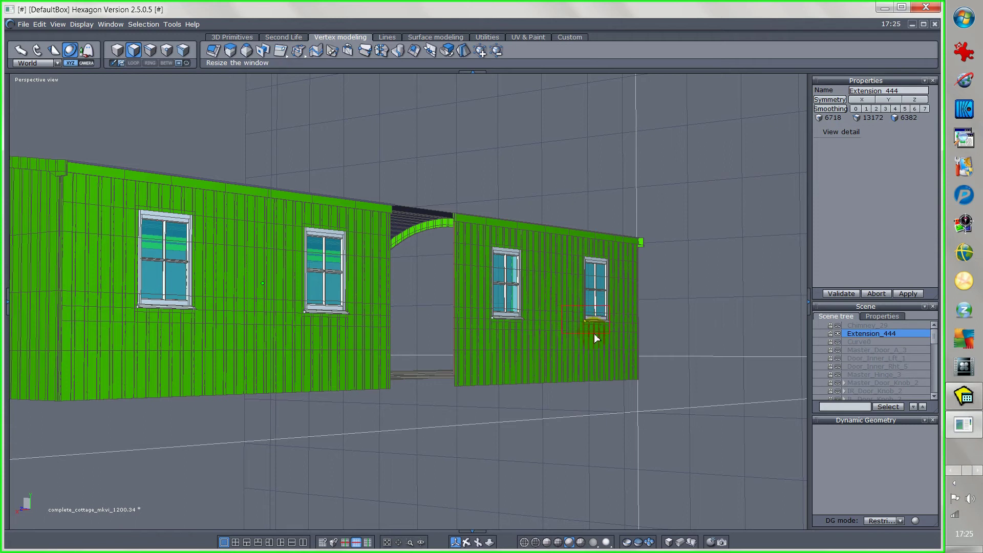
click(596, 336)
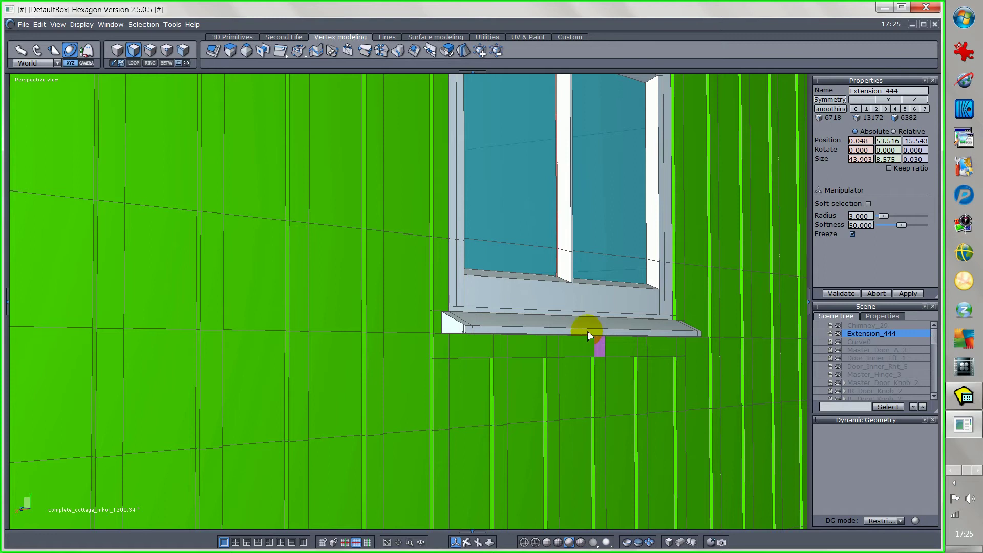
click(381, 51)
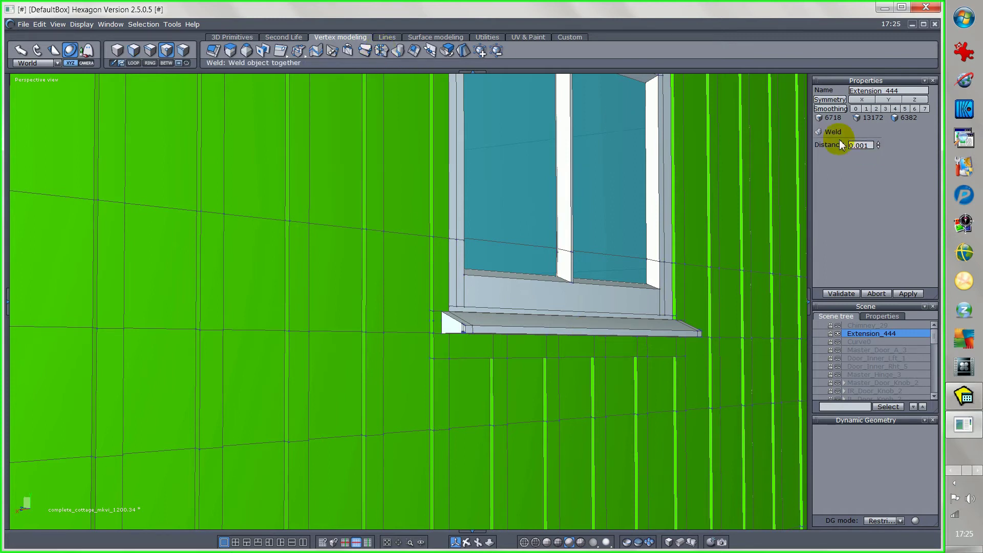
double_click(870, 145)
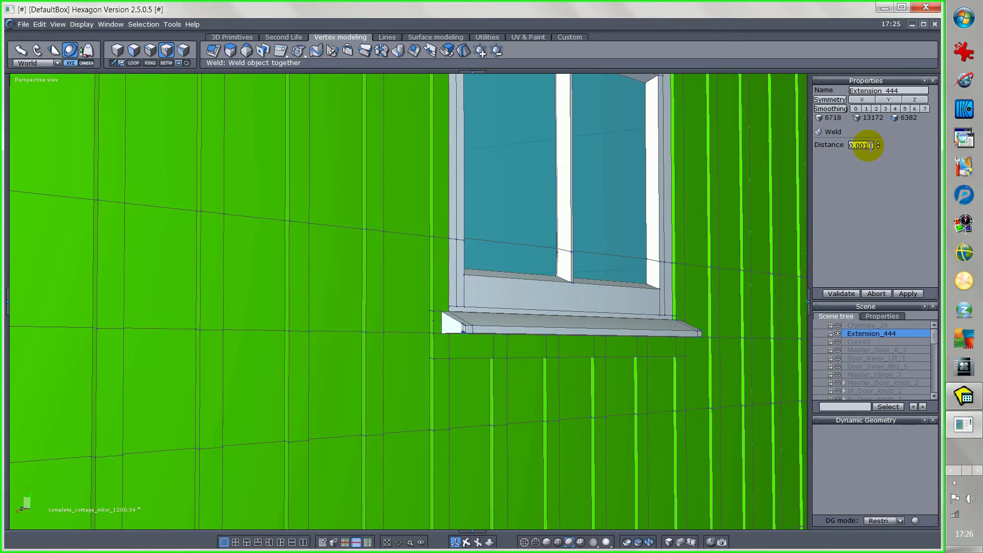
key(BackSpace)
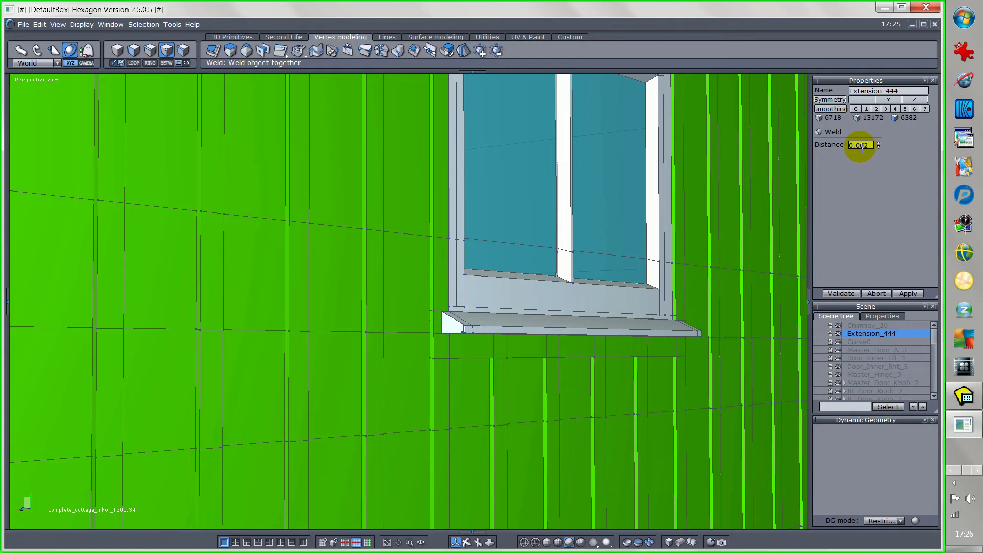
key(BackSpace)
text(3)
scroll(868, 146, up, 1)
- Reduce the weld distance to 0.009 while checking the end of the far window's sill
click(409, 541)
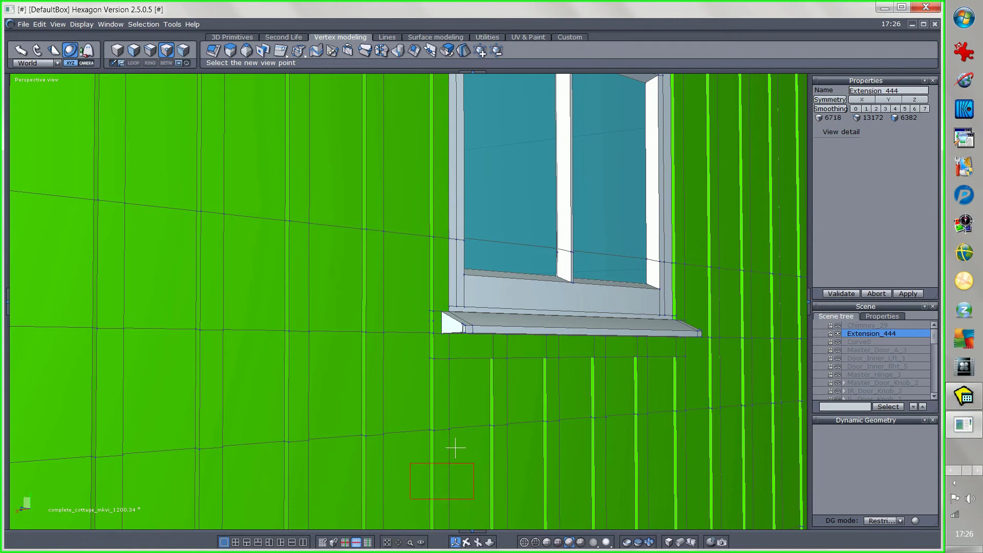
click(462, 331)
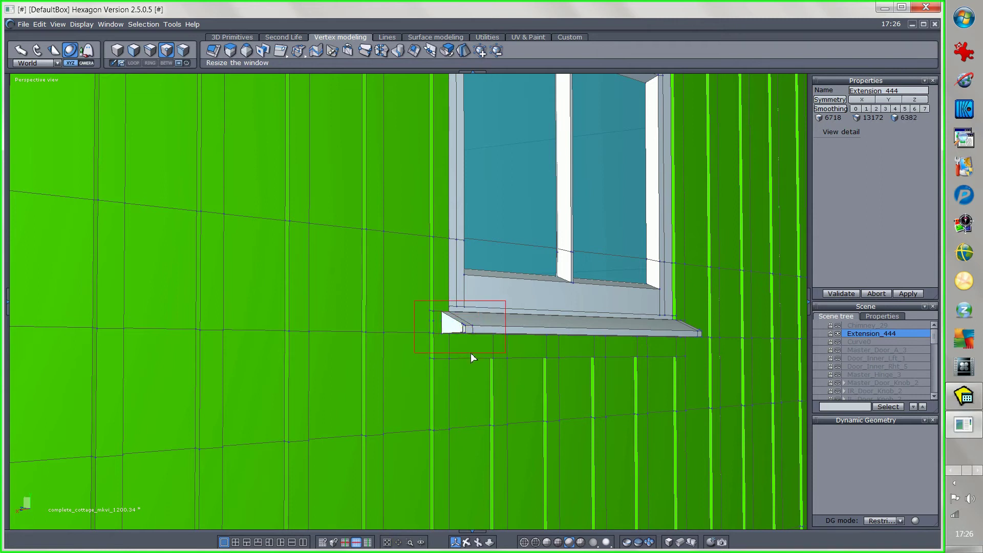
click(470, 352)
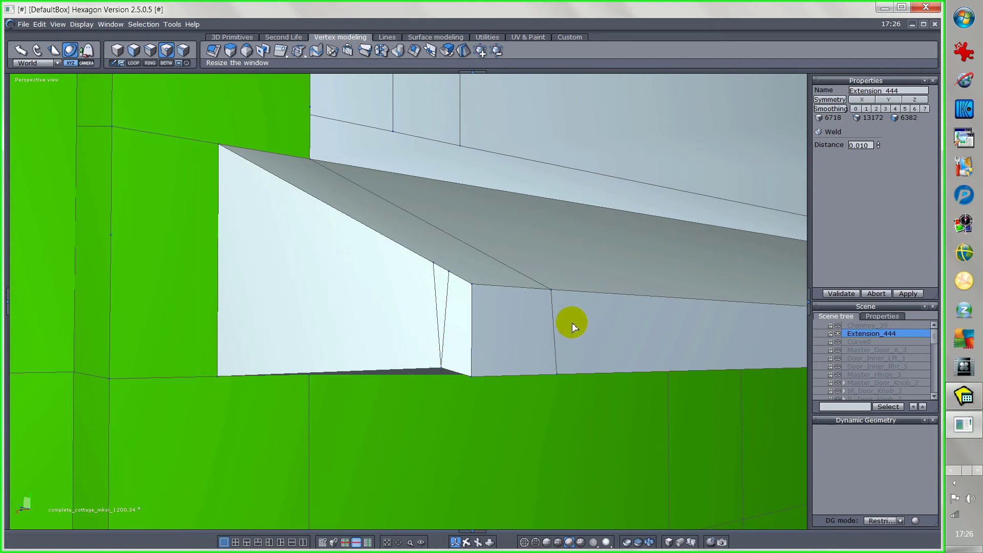
click(870, 145)
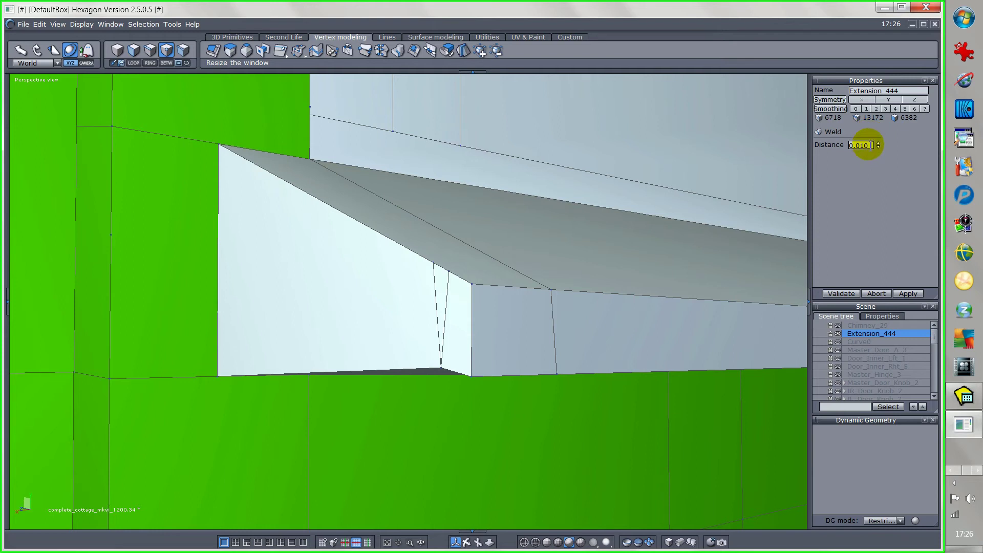
scroll(870, 145, down, 1)
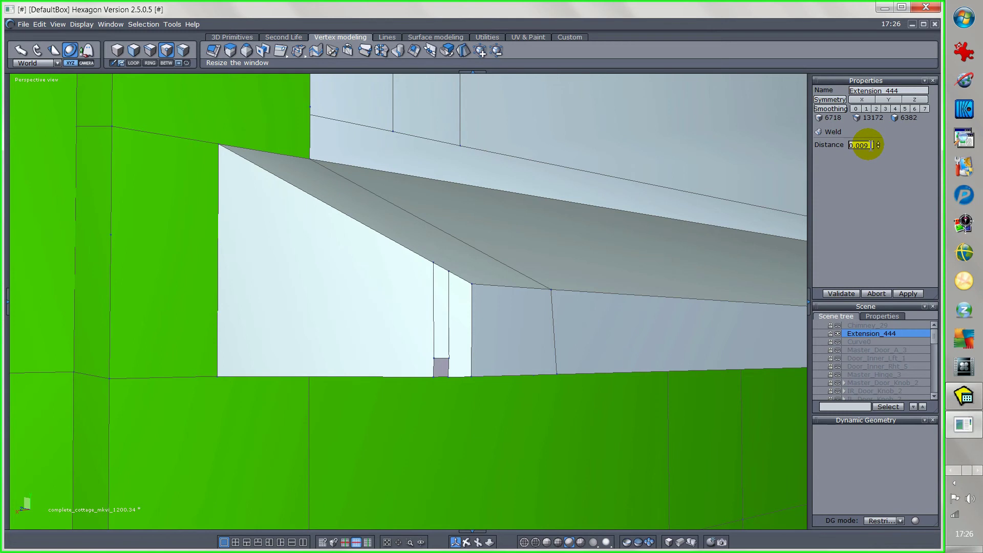
- Examine the small notch at the sill ends of both windows on the plank wall in the weld preview
scroll(633, 370, down, 3)
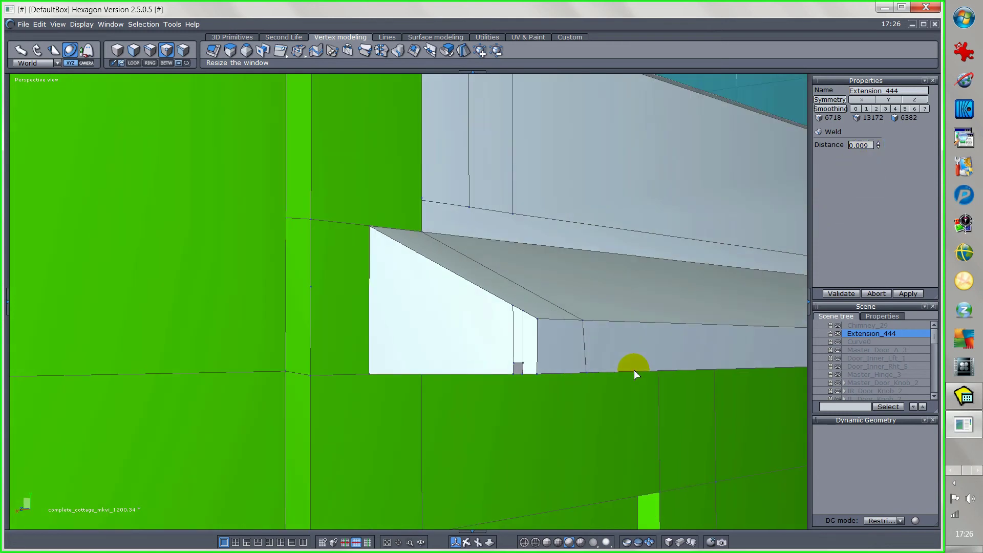
scroll(634, 370, down, 5)
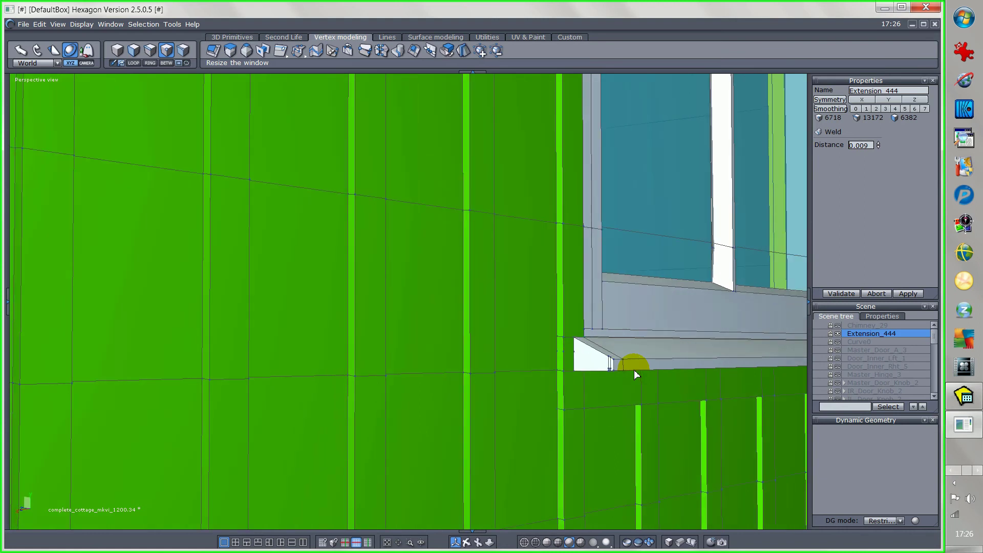
scroll(634, 371, down, 6)
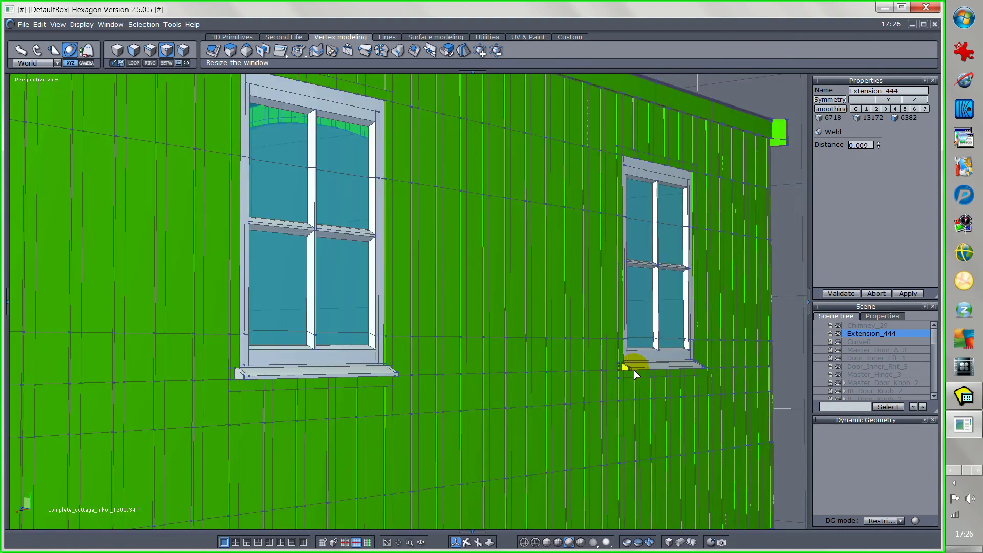
scroll(226, 374, up, 6)
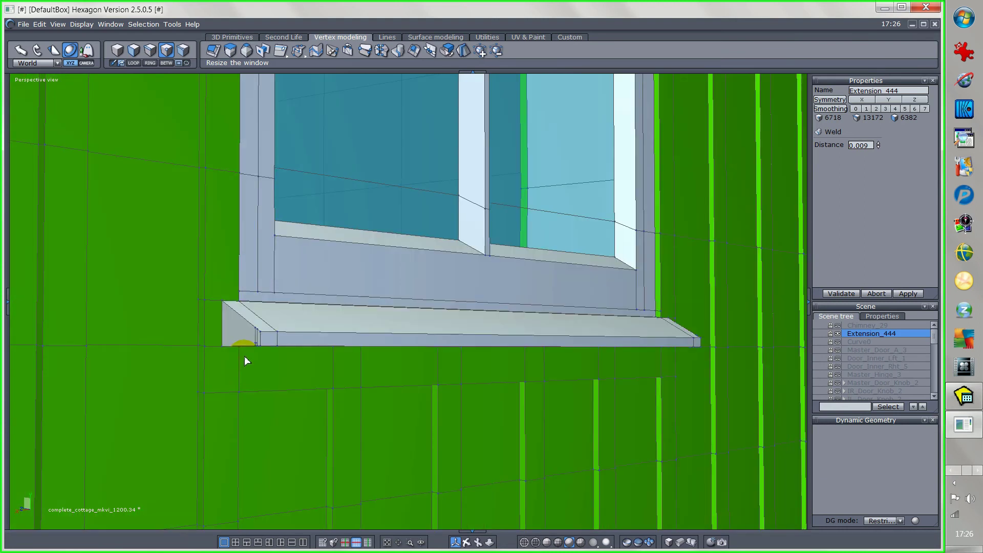
scroll(286, 324, down, 4)
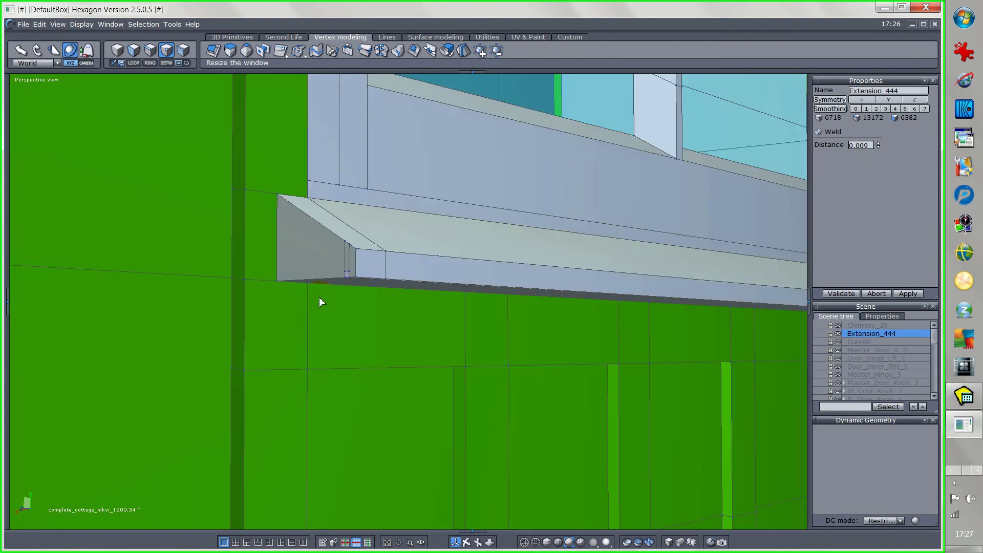
scroll(344, 262, up, 2)
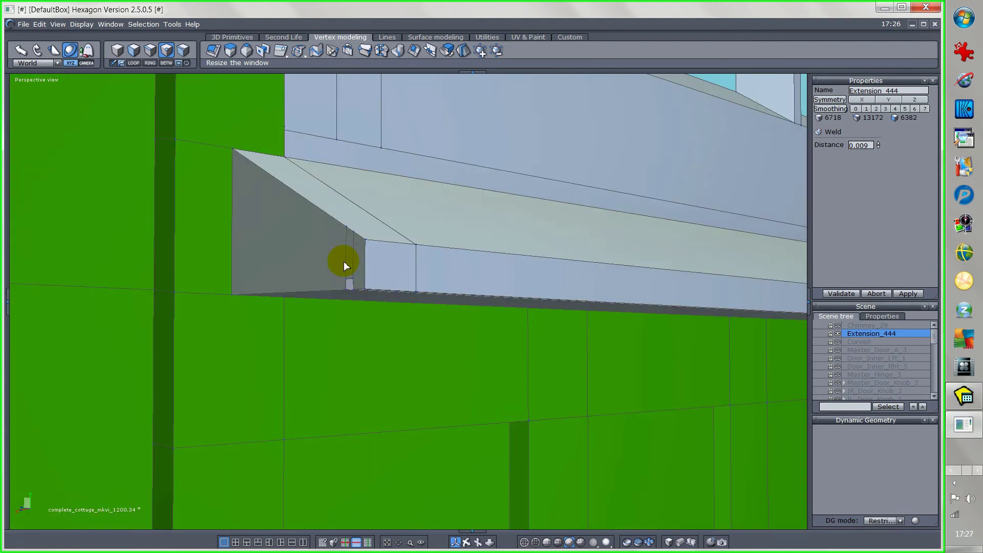
scroll(344, 265, down, 3)
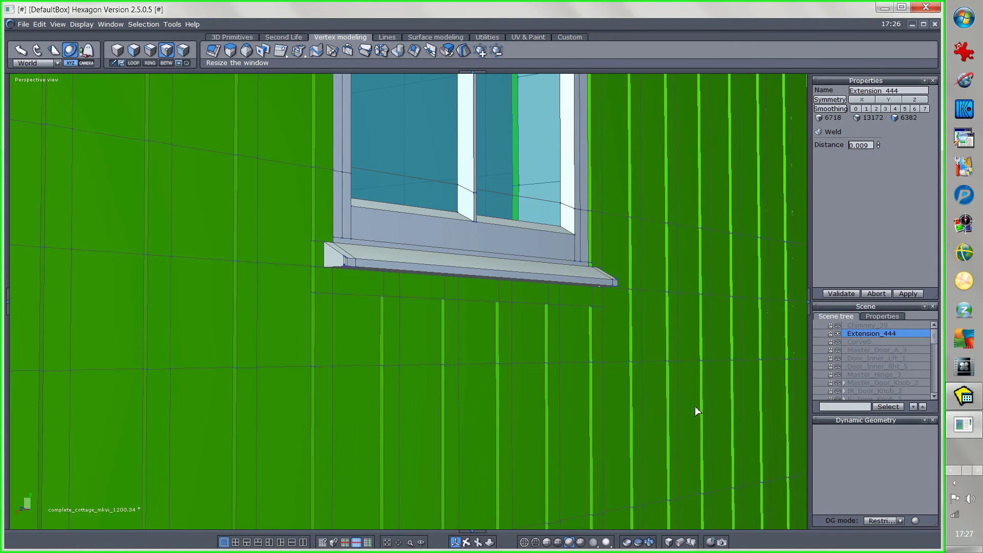
scroll(509, 416, down, 6)
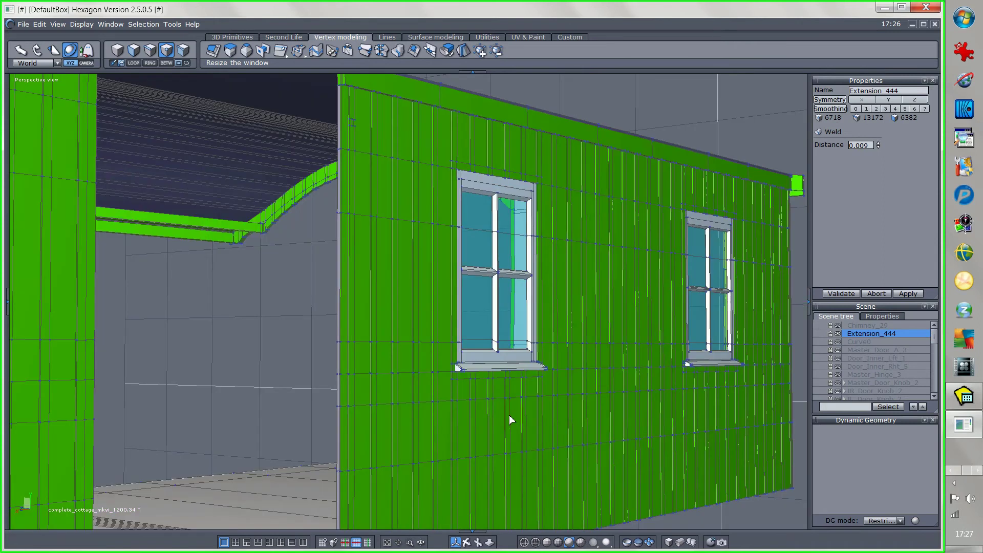
scroll(651, 381, up, 3)
scroll(650, 380, up, 6)
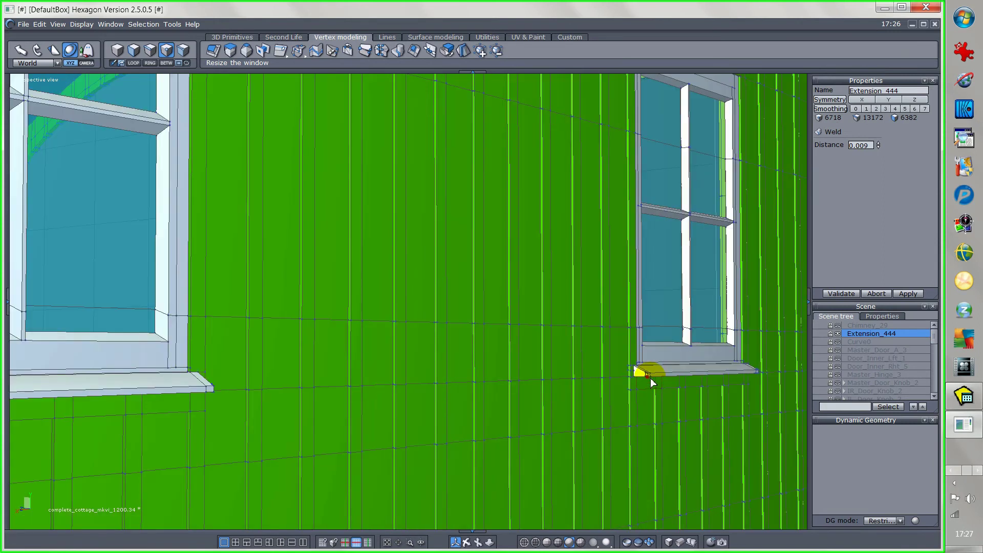
scroll(650, 381, up, 4)
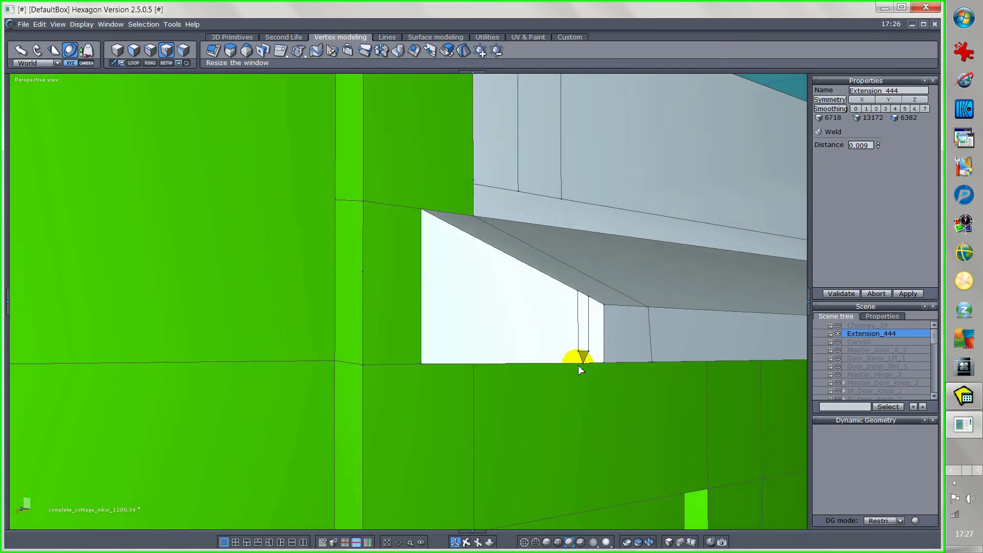
- Set the weld distance to 0.007
click(873, 144)
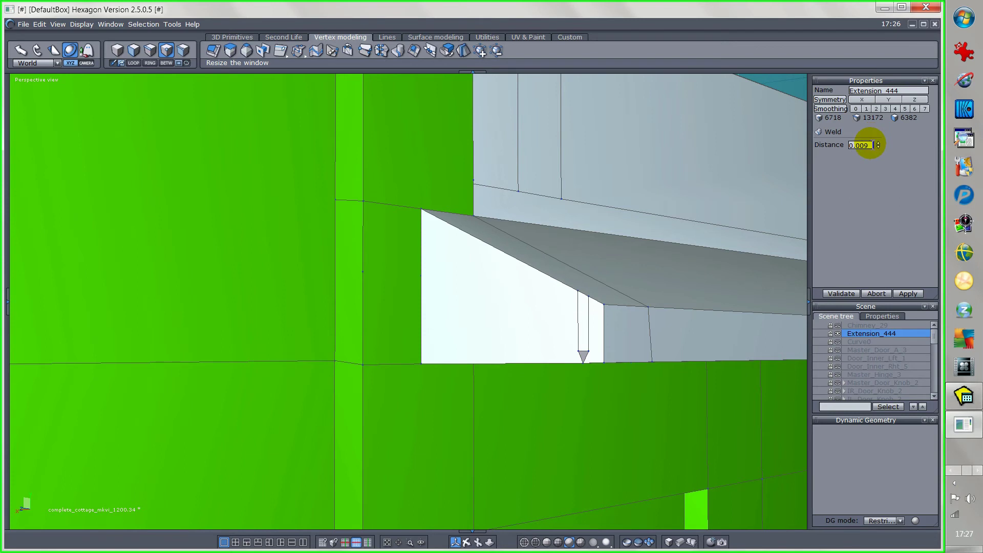
key(BackSpace)
text(8)
drag(850, 152, 858, 158)
click(870, 146)
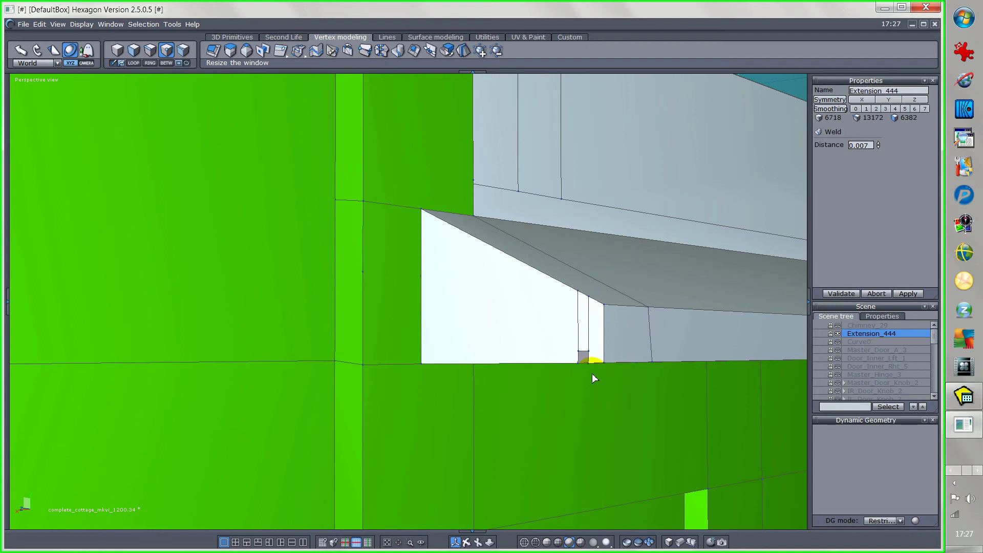
- Check the window sills and the plank wall's lower edge in the weld preview, and validate the weld
scroll(593, 374, down, 5)
scroll(593, 377, down, 6)
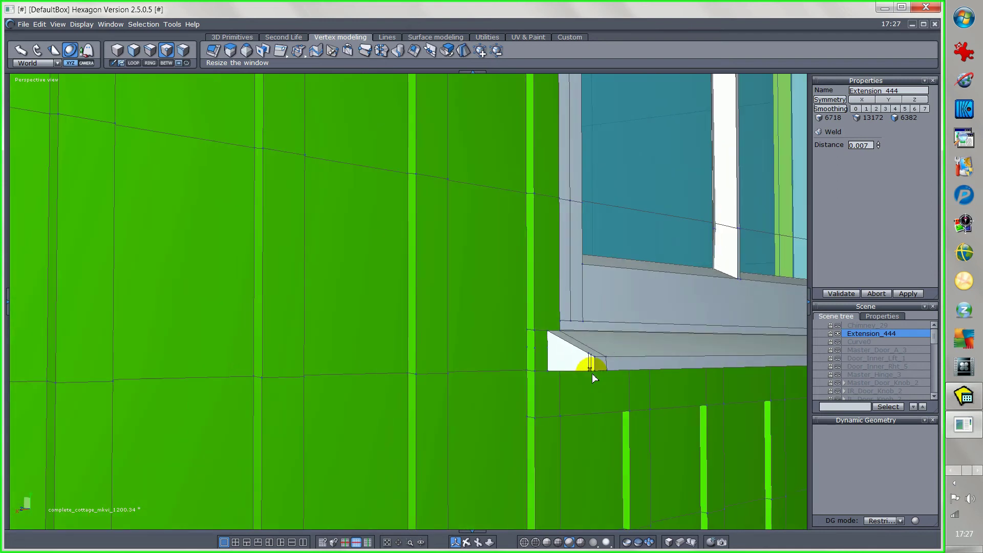
scroll(592, 377, down, 3)
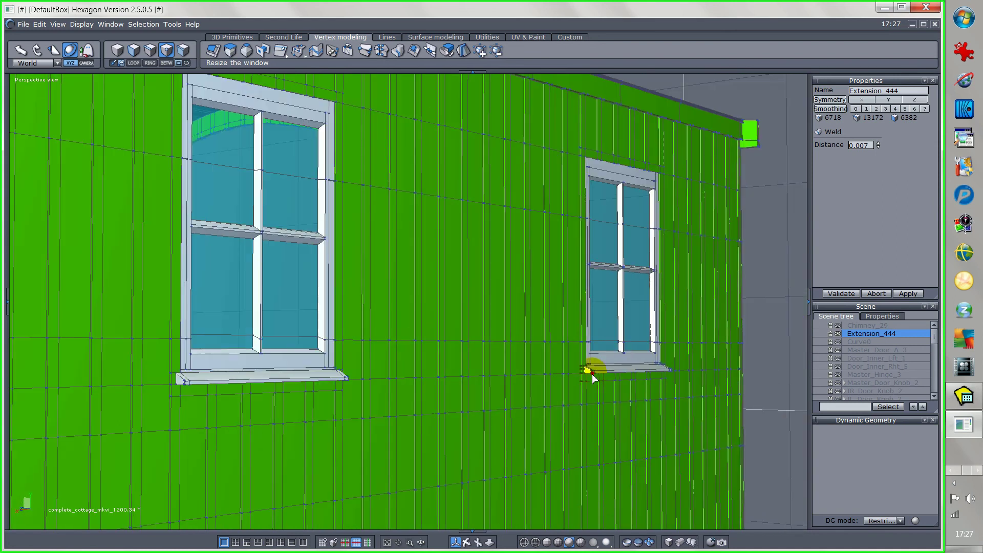
scroll(593, 377, down, 5)
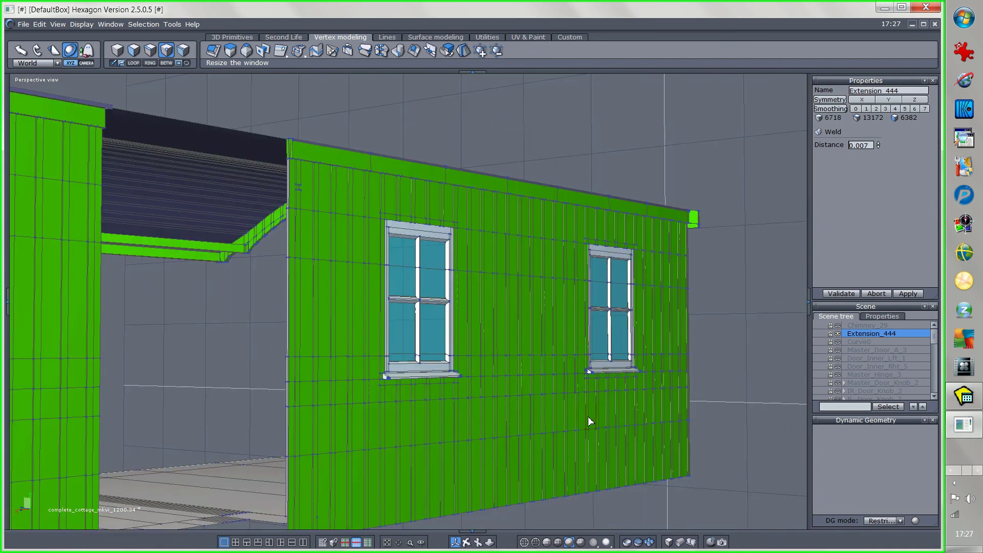
scroll(518, 523, up, 8)
scroll(519, 512, up, 4)
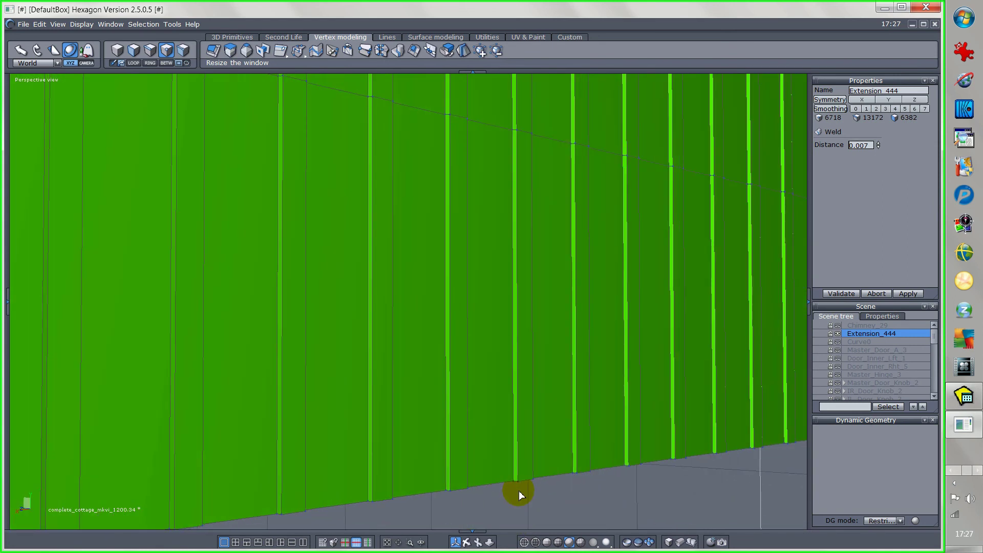
scroll(520, 496, down, 5)
scroll(520, 493, down, 3)
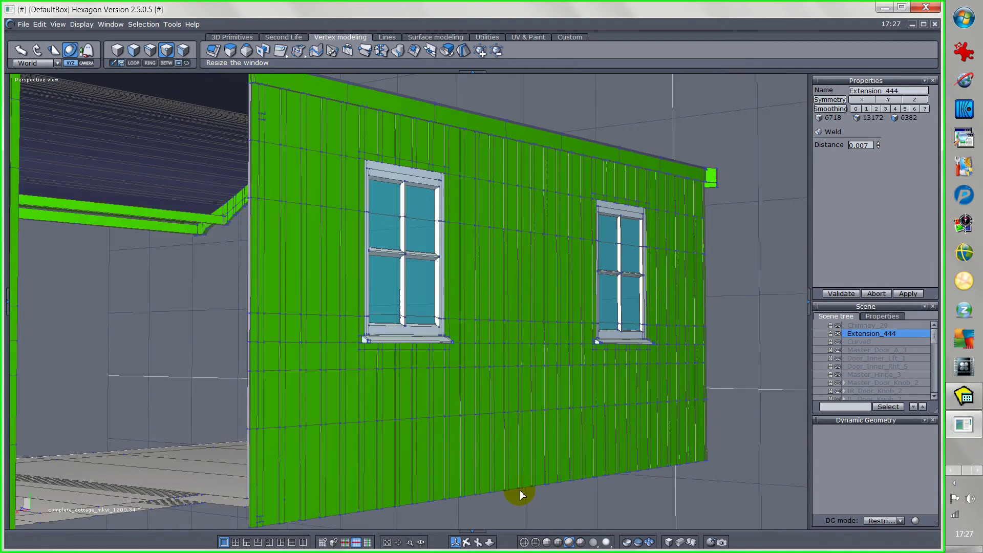
scroll(521, 493, down, 2)
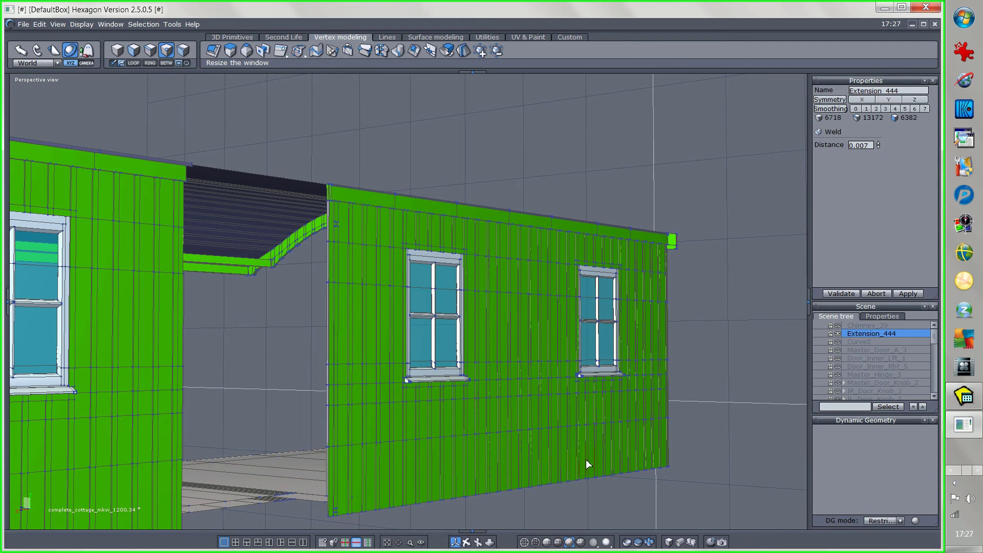
click(841, 294)
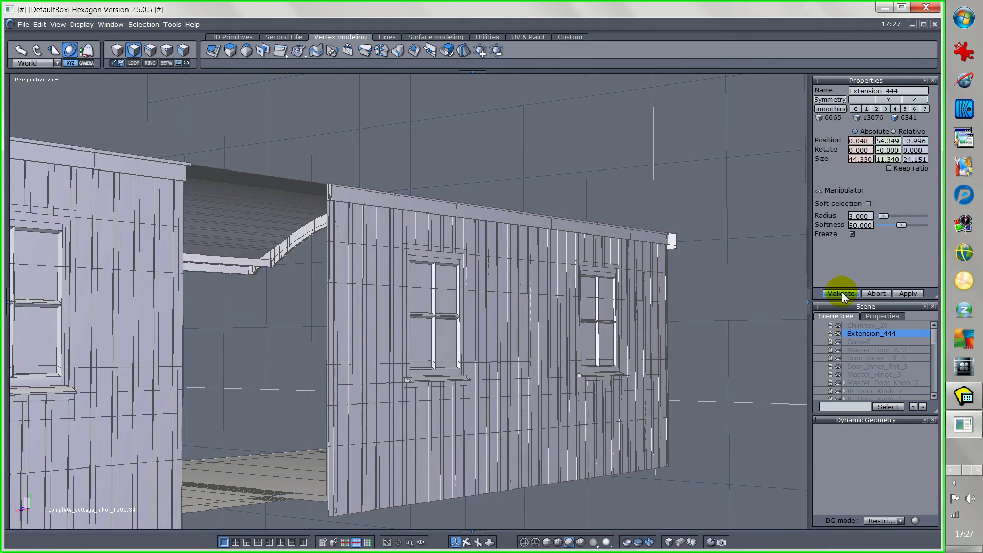
- Select all non manifold edges of the extension and examine them around the window panes and sill ends
middle_drag(662, 489, 548, 445)
scroll(527, 454, down, 5)
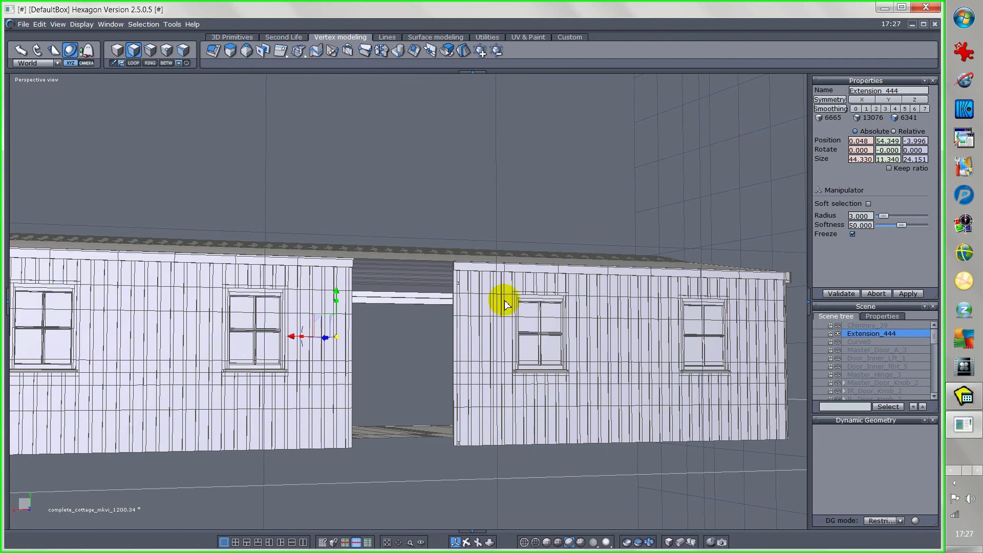
click(143, 24)
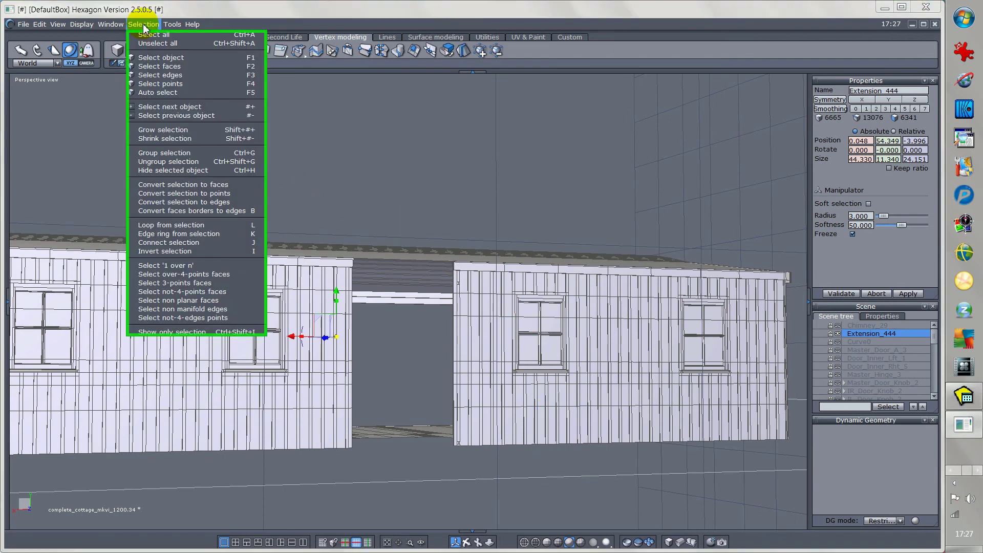
click(182, 309)
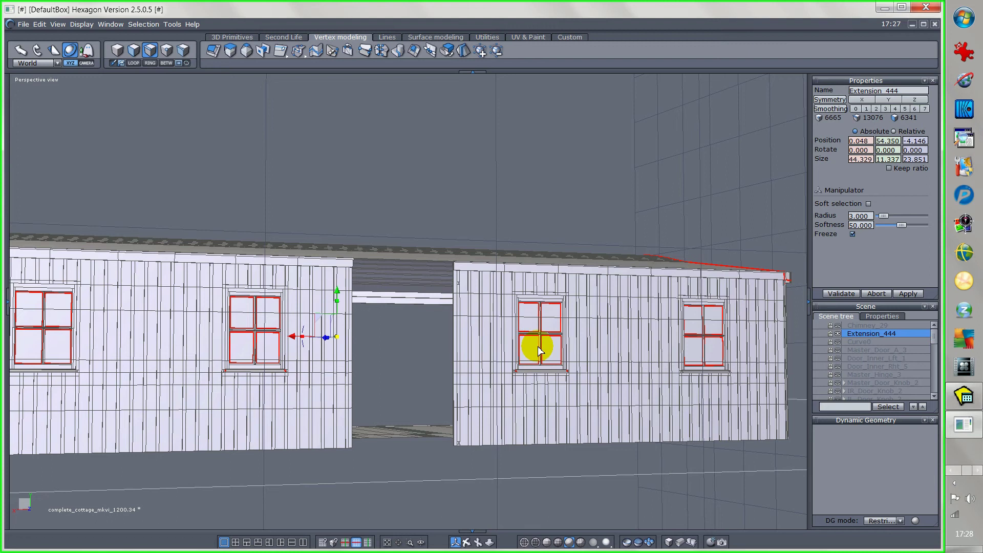
scroll(536, 345, up, 6)
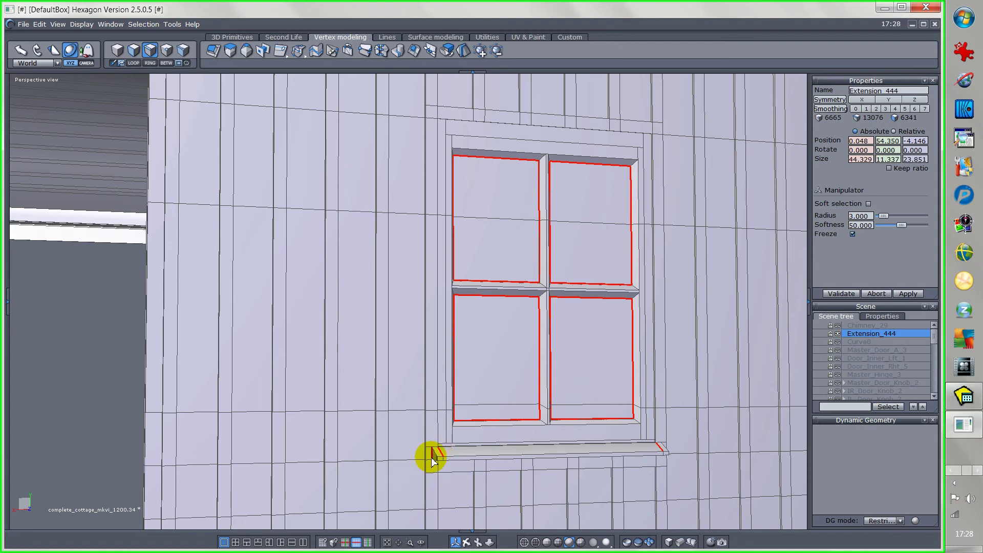
scroll(431, 461, down, 8)
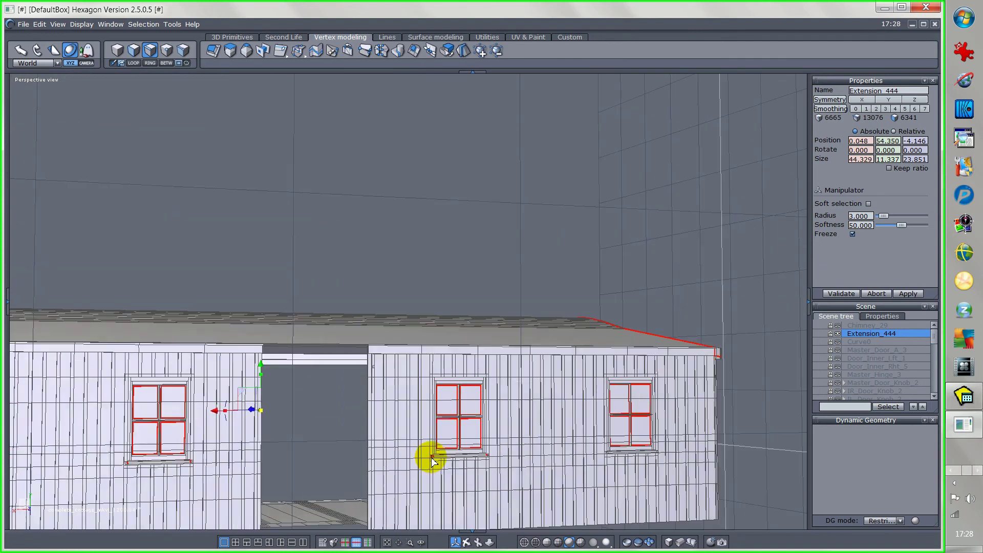
- Examine the selected non manifold edges across the whole extension, and show the model's materials and shading domains
middle_drag(243, 437, 334, 378)
scroll(328, 378, down, 3)
scroll(326, 381, down, 3)
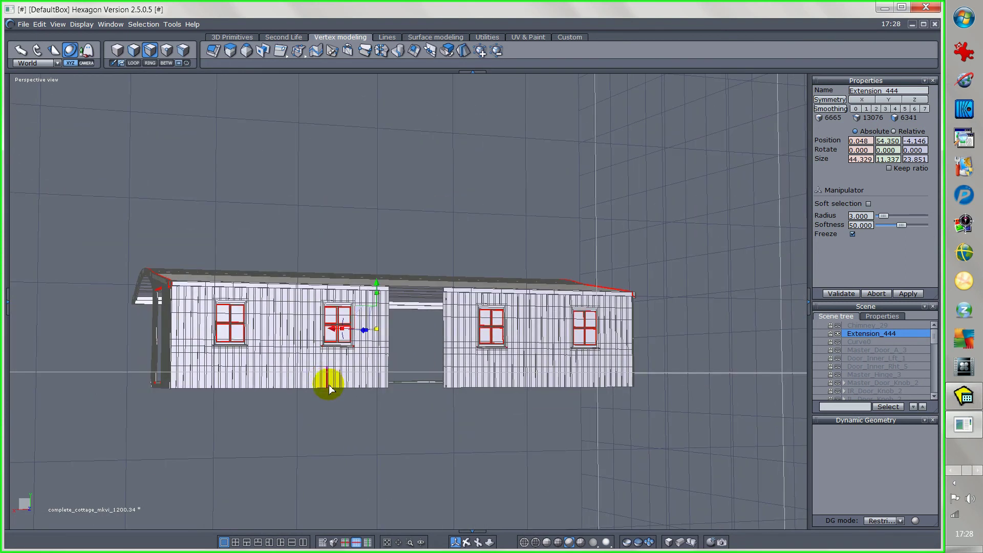
middle_drag(346, 436, 352, 434)
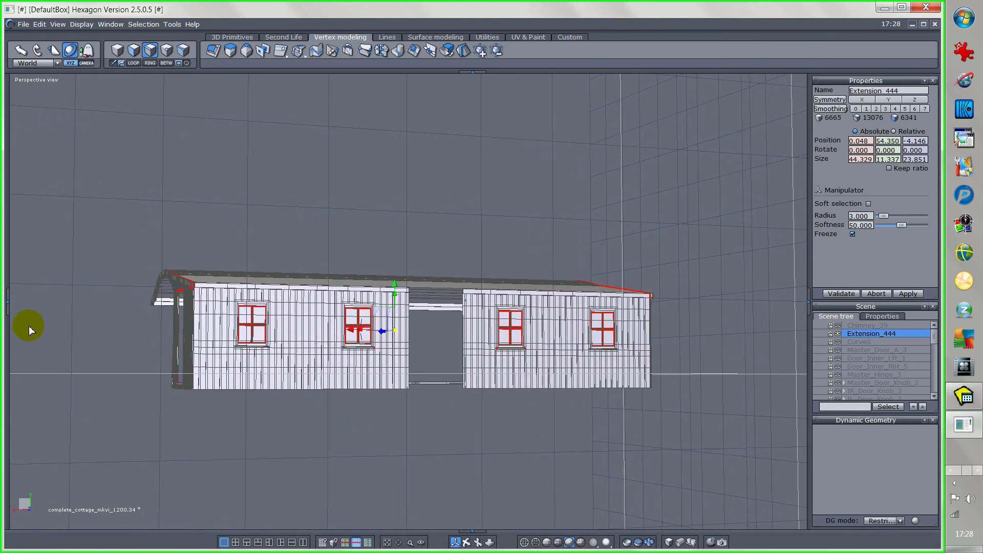
click(7, 299)
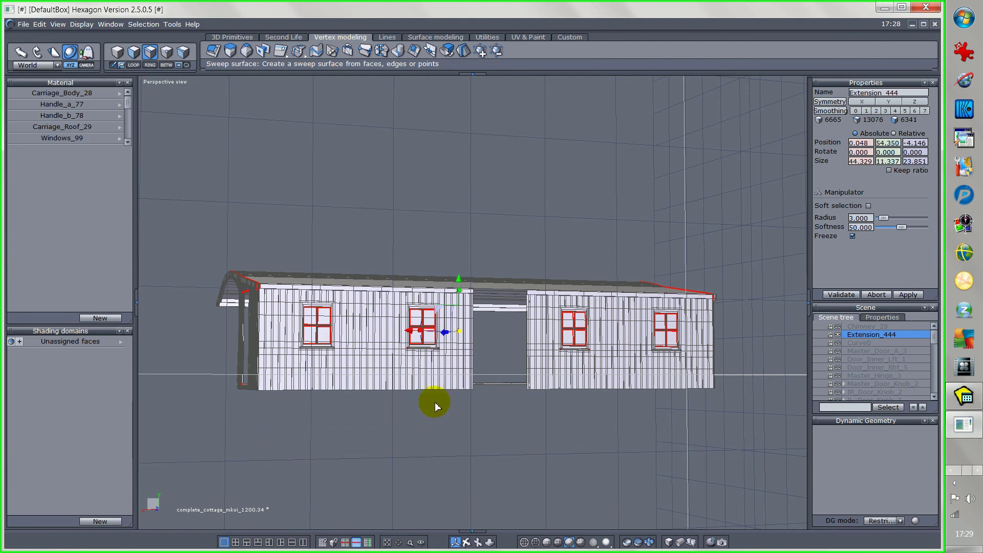
- Inspect the non manifold edges around the panes and sill ends of the window beside the doorway
scroll(445, 383, up, 2)
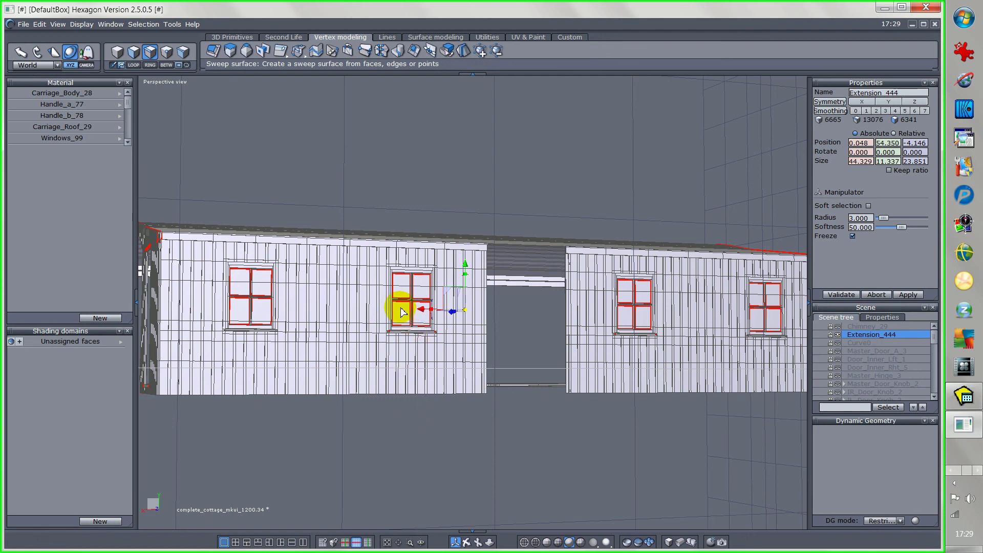
scroll(401, 311, up, 3)
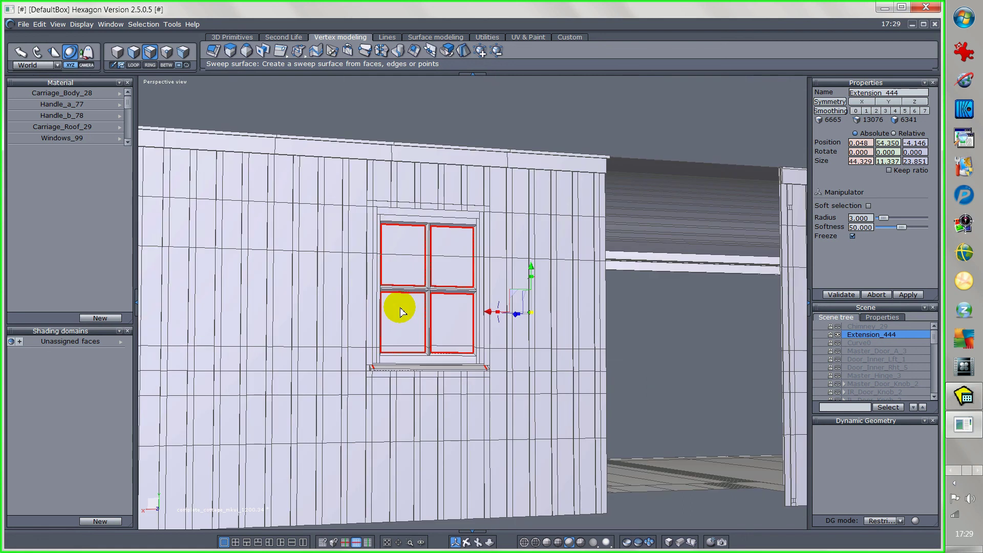
scroll(401, 311, up, 2)
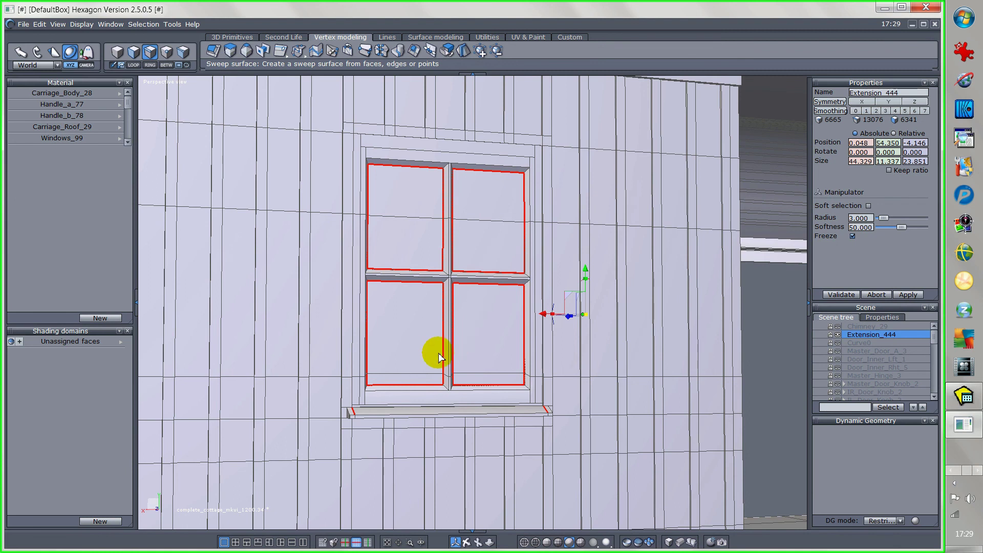
scroll(443, 358, down, 6)
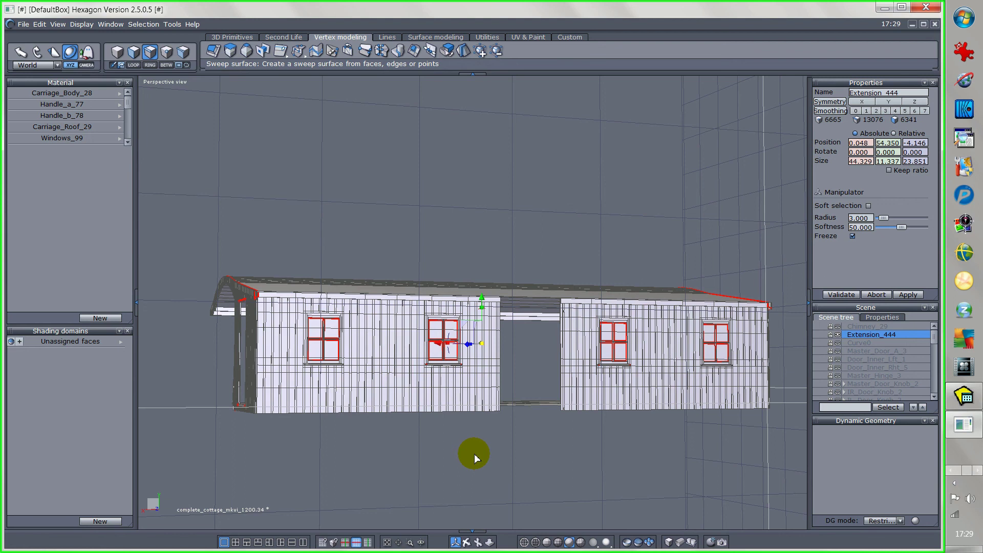
- Start exporting the extension model
click(24, 26)
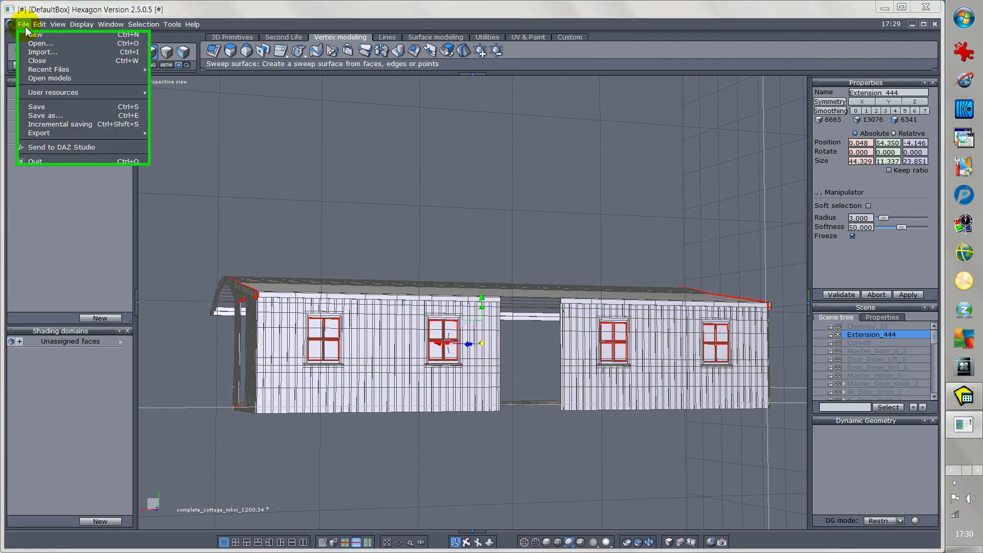
mouse_move(62, 133)
click(192, 151)
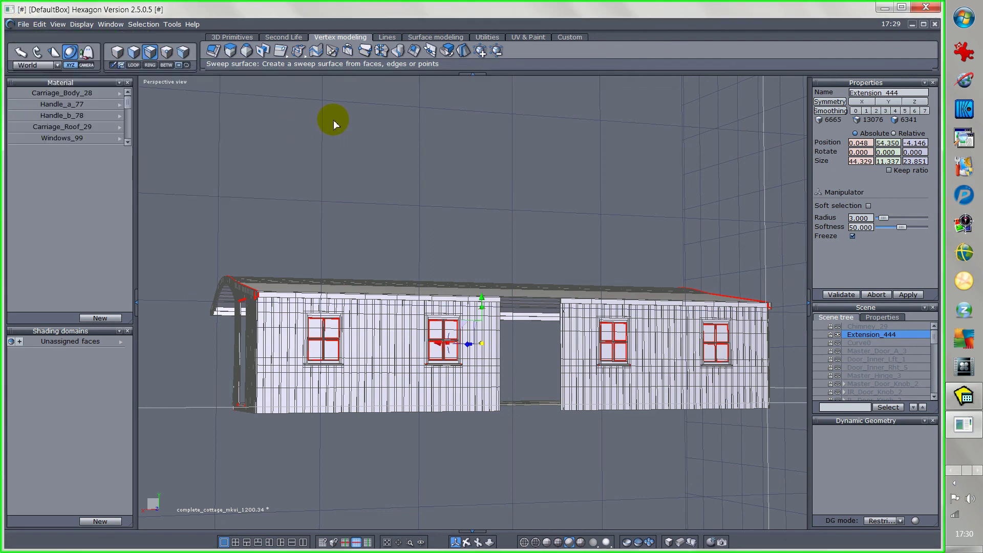